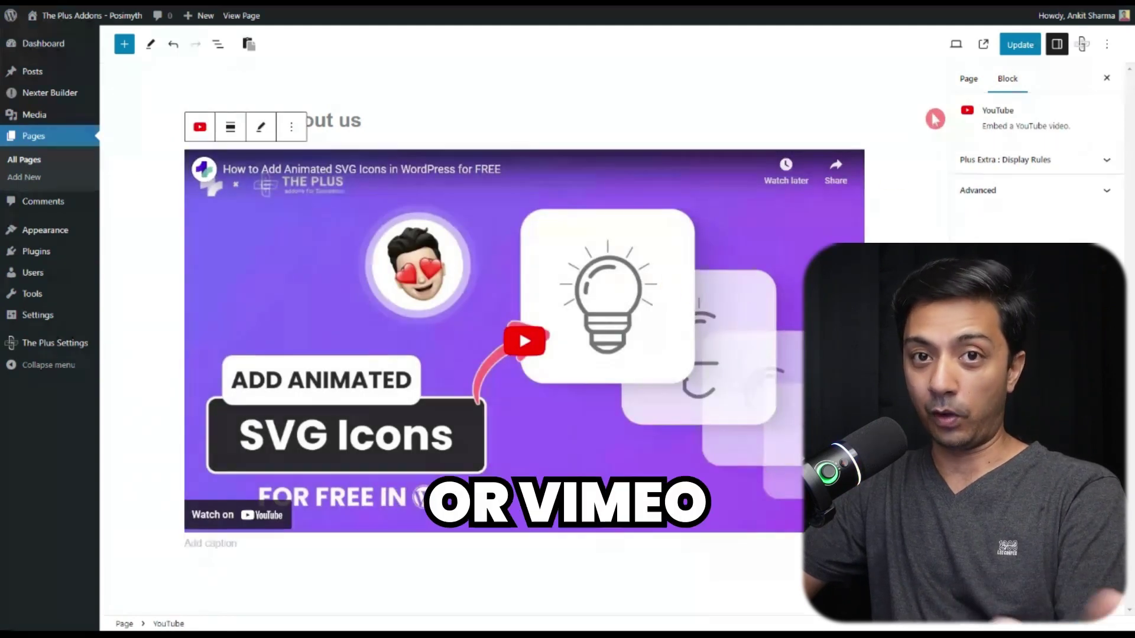
# Save the About us page and its embedded video with Update
pyautogui.click(1018, 46)
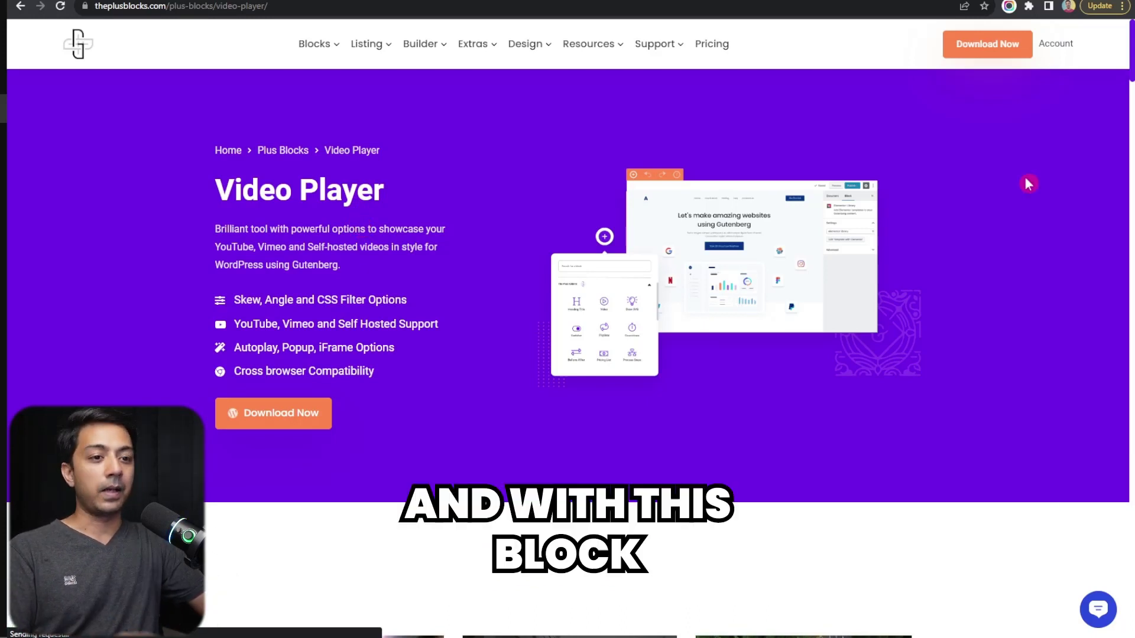
# Preview the skewed Vimeo, box-shadow Vimeo and YouTube popup demos, closing each popup
pyautogui.moveTo(1130, 46); pyautogui.dragTo(1130, 131)
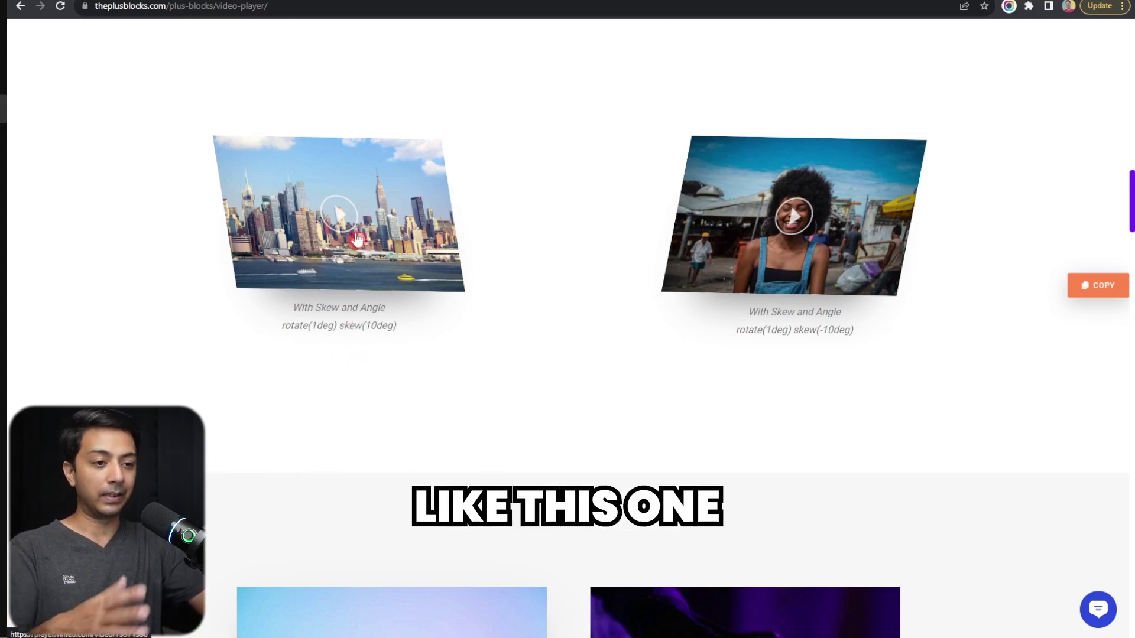
pyautogui.click(346, 215)
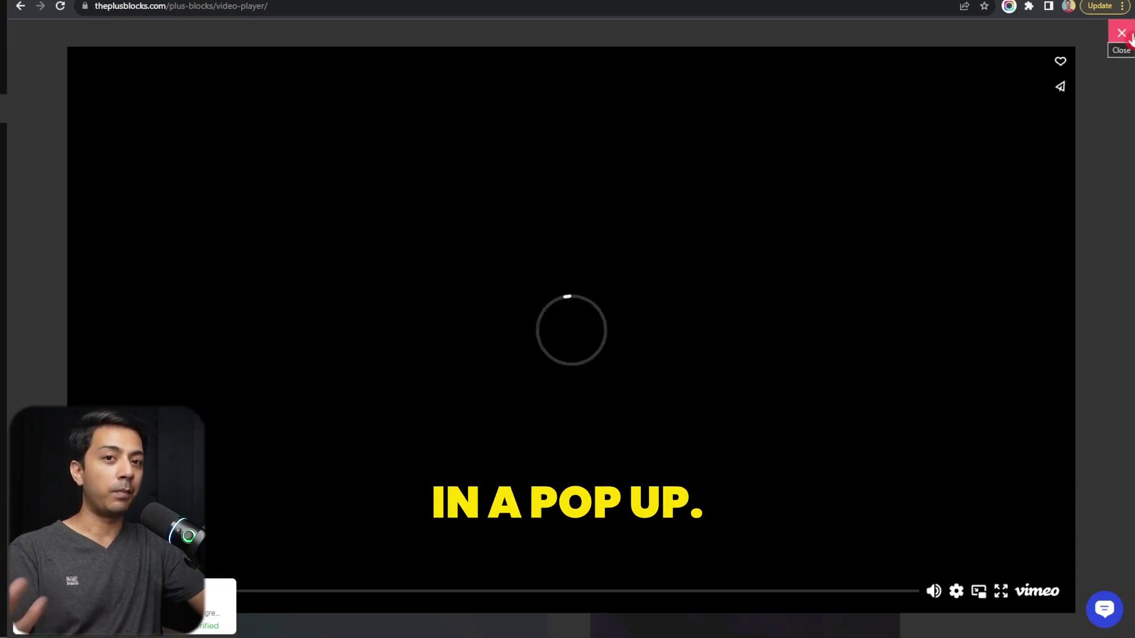
pyautogui.click(1036, 280)
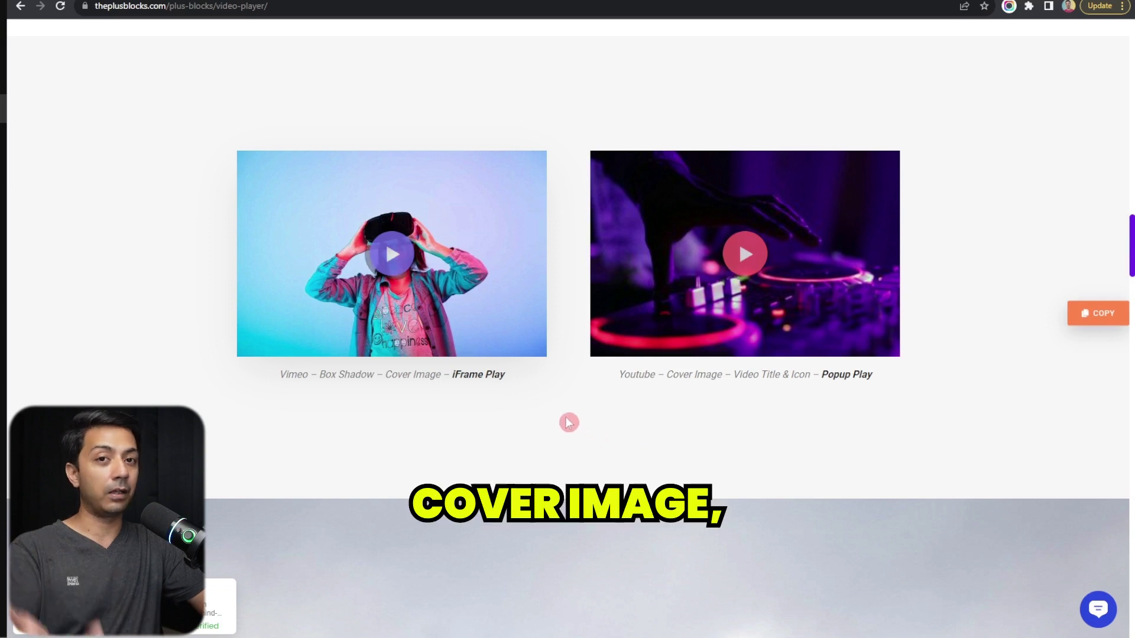
pyautogui.click(389, 256)
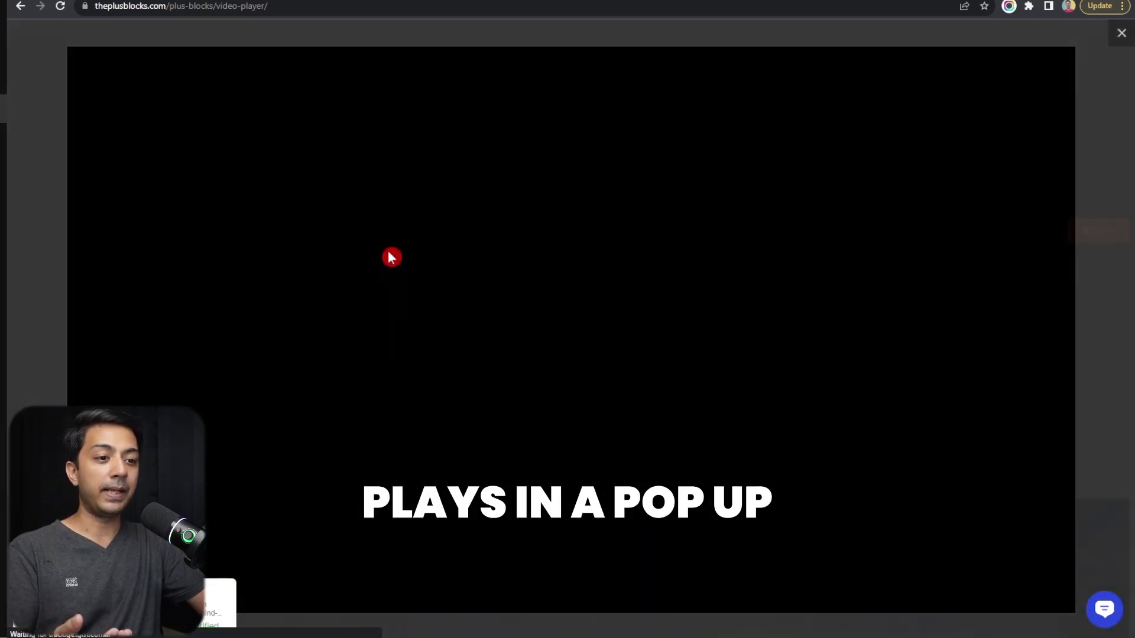
pyautogui.press('Escape')
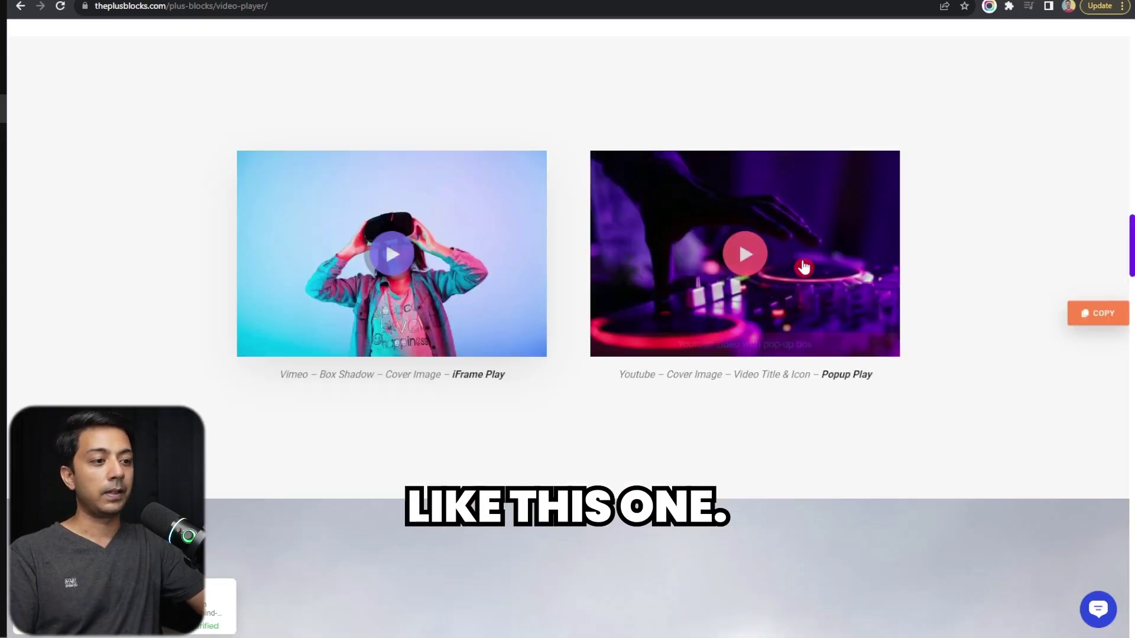
pyautogui.click(743, 255)
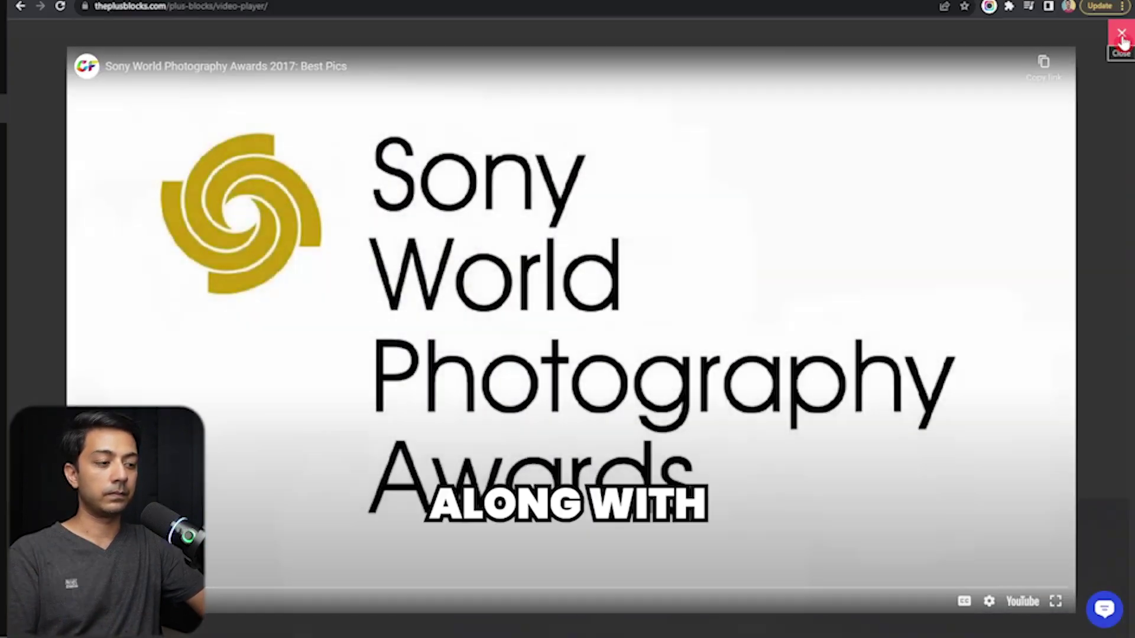
pyautogui.click(1122, 35)
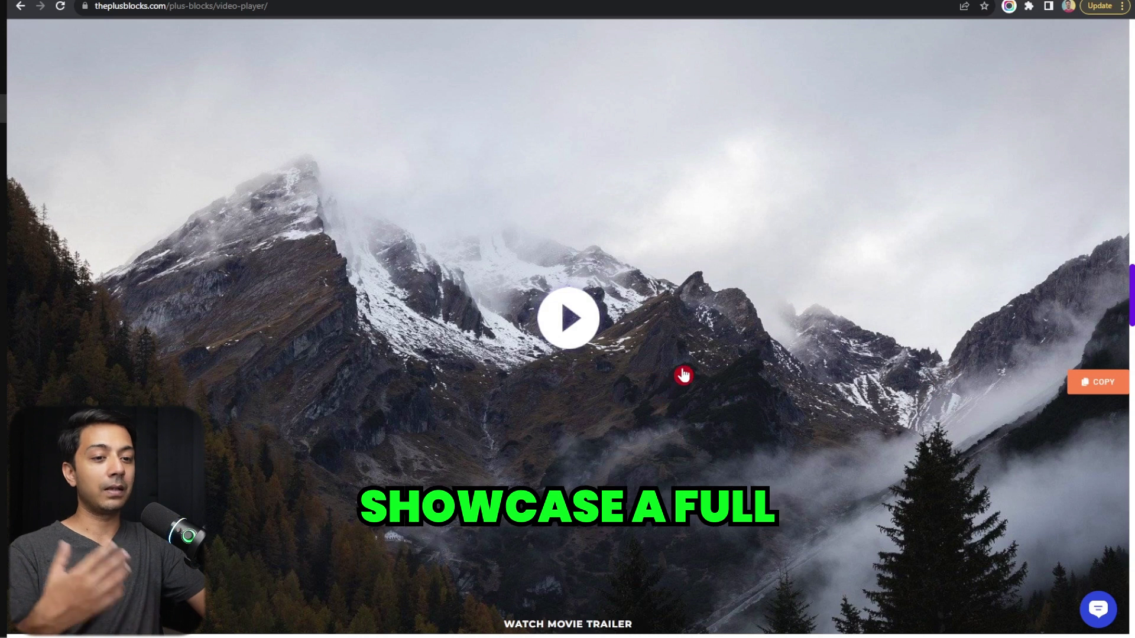
# Play the full-width mountain video and one gallery video inline on the demo page
pyautogui.click(569, 338)
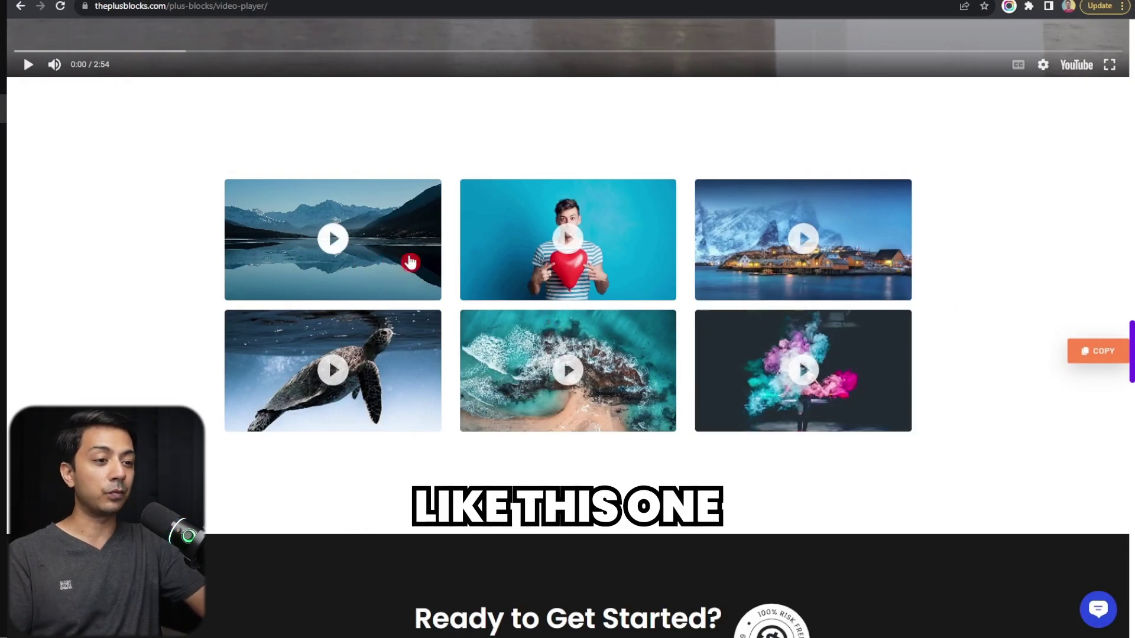
pyautogui.click(816, 237)
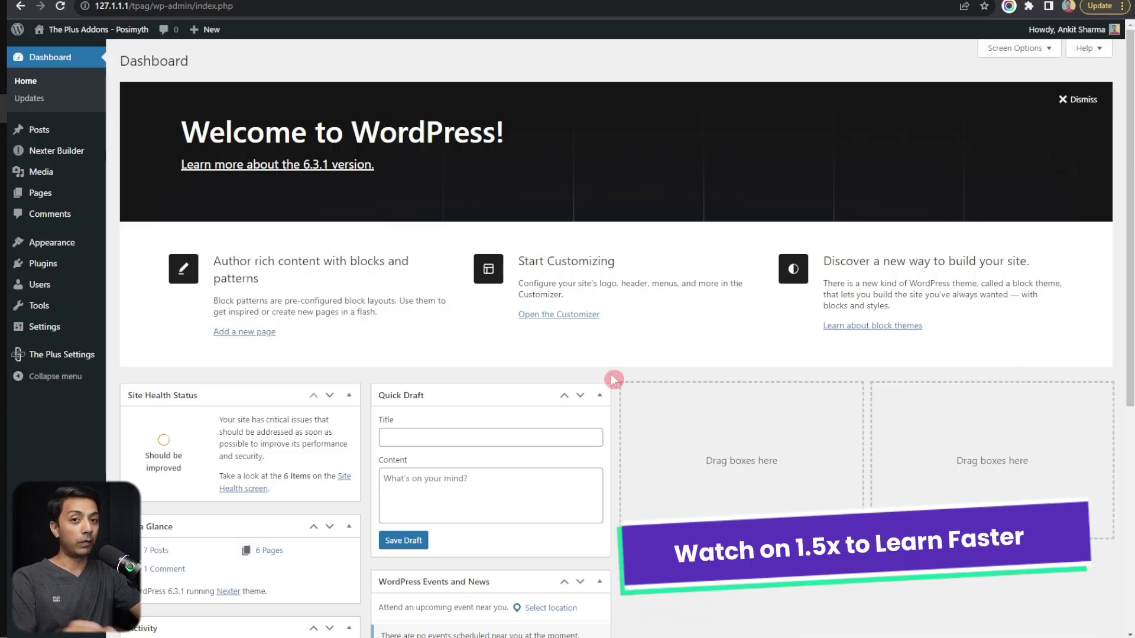
# Check Installed Plugins for both The Plus Addons for Block Editor plugins
pyautogui.moveTo(83, 267)
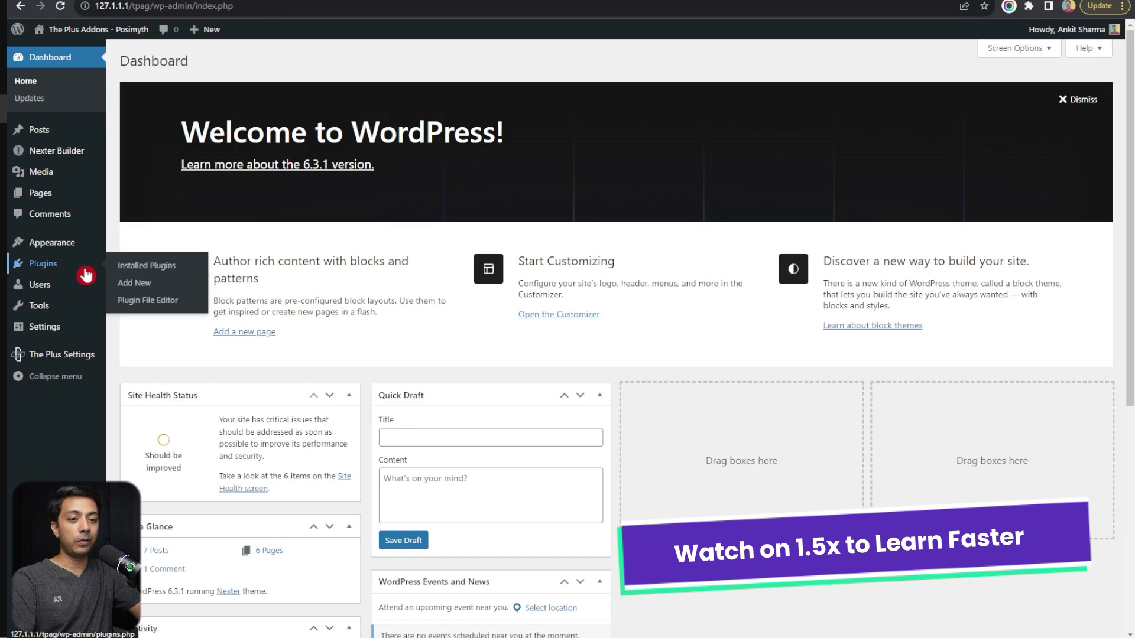
pyautogui.click(124, 263)
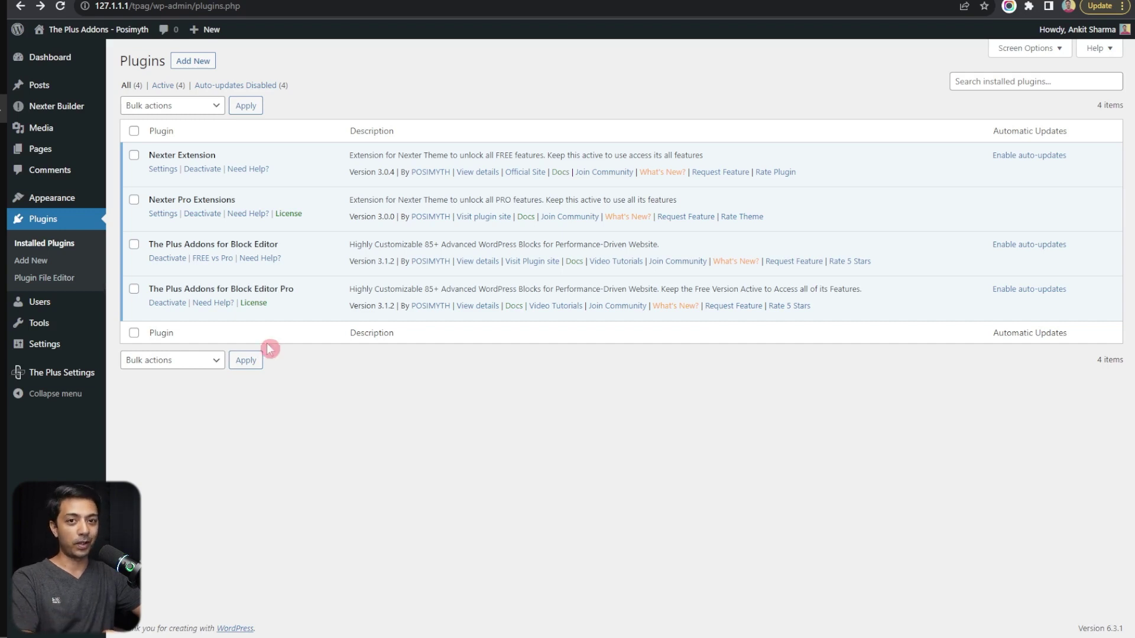
pyautogui.moveTo(59, 373)
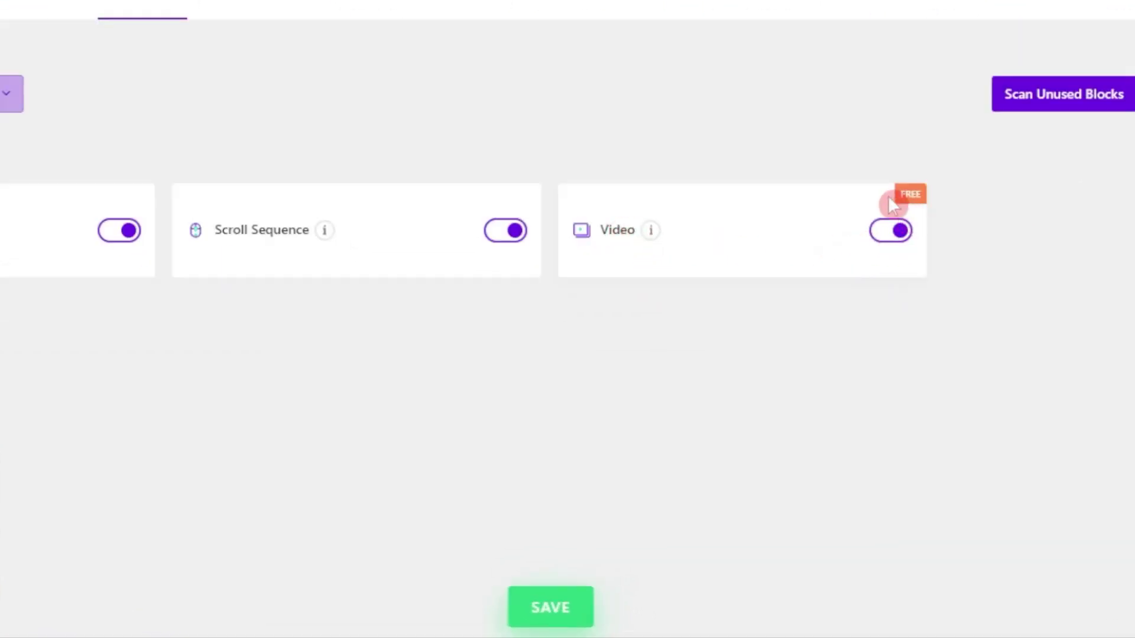
# Toggle the Video block off and on, save The Plus Settings, and go to Pages
pyautogui.click(891, 232)
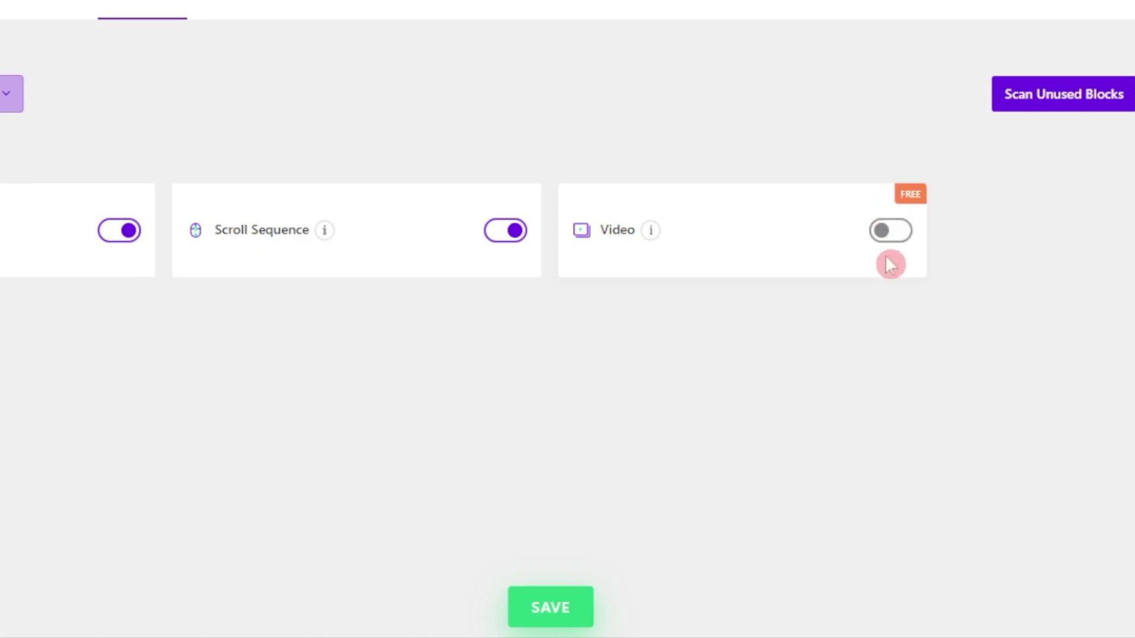
pyautogui.click(896, 239)
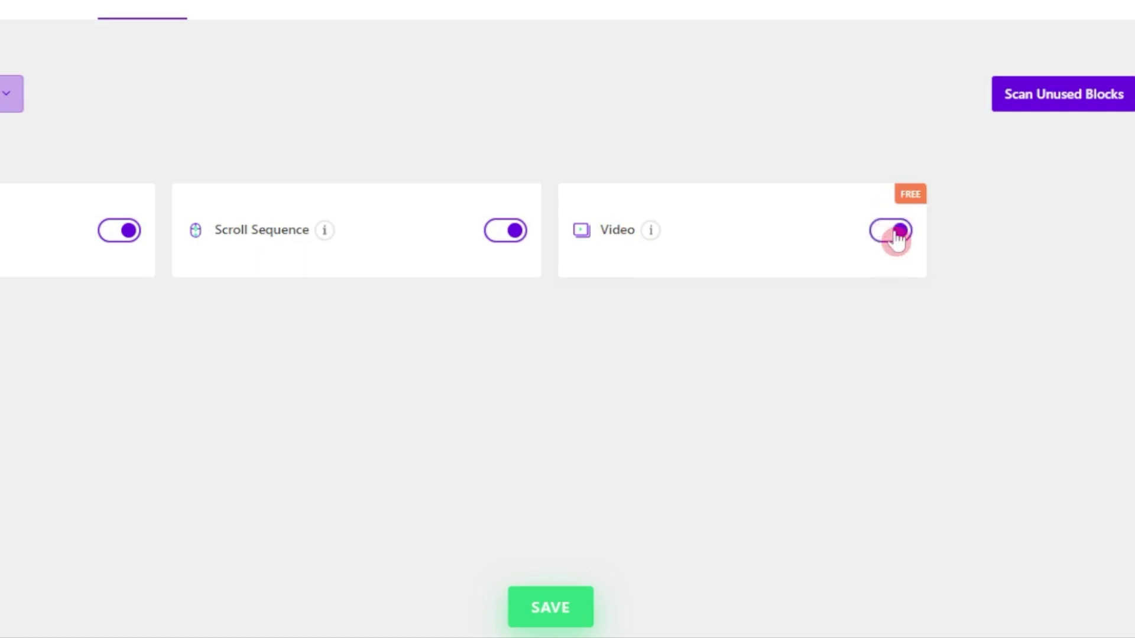
pyautogui.click(575, 613)
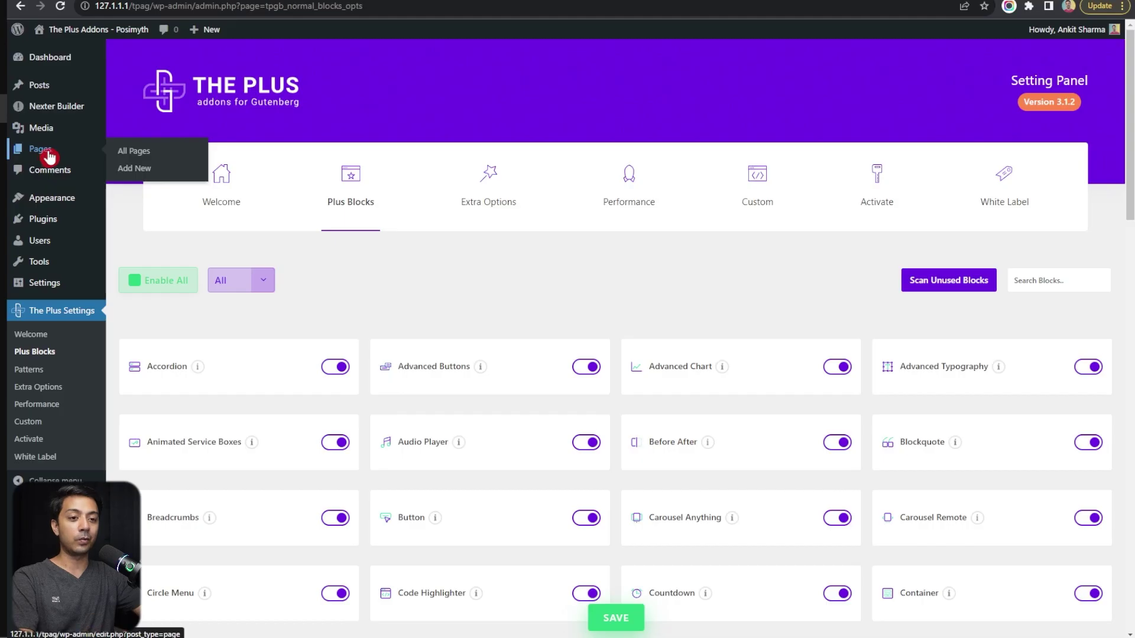
pyautogui.click(123, 153)
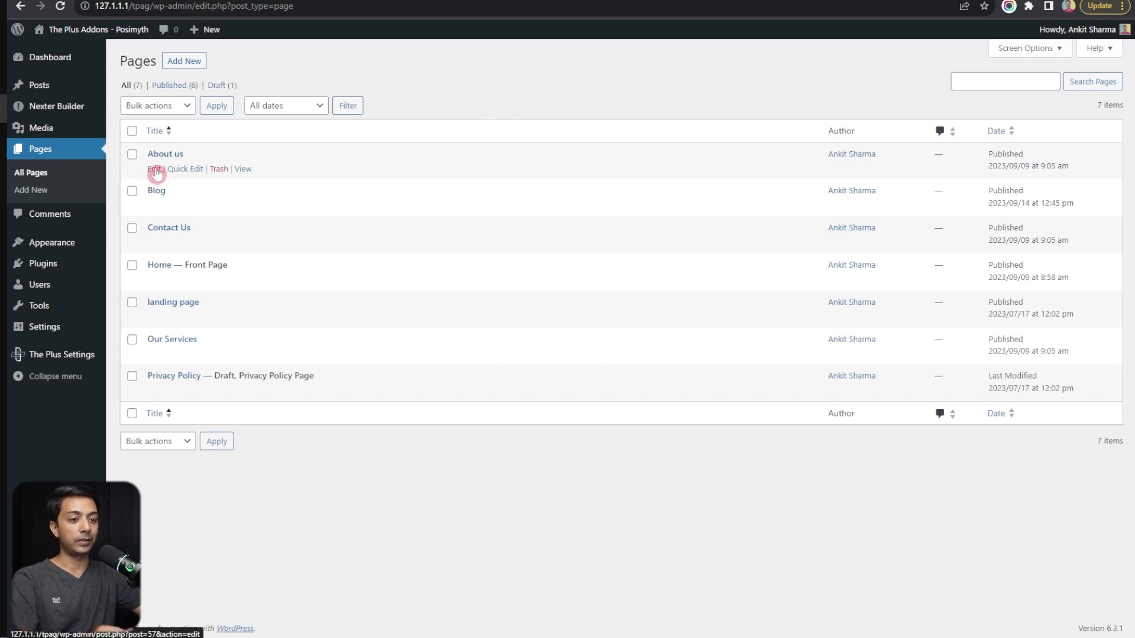
# Edit the About us page from the All Pages list
pyautogui.click(155, 169)
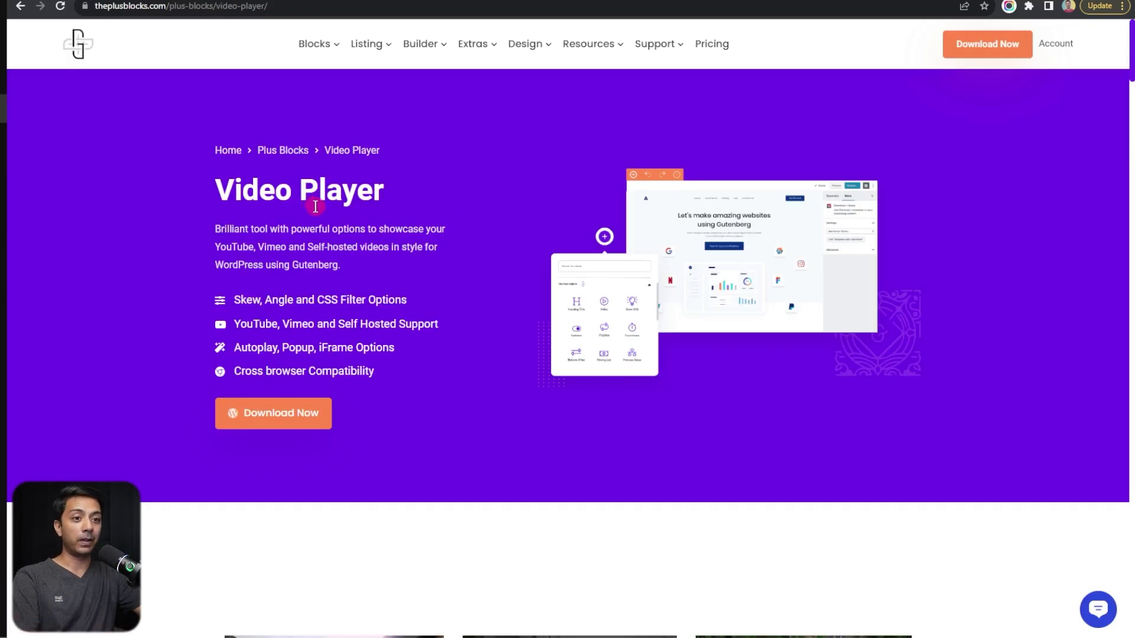
# Copy the skewed video examples layout and return to the About us editor tab
pyautogui.moveTo(1130, 71); pyautogui.dragTo(1130, 214)
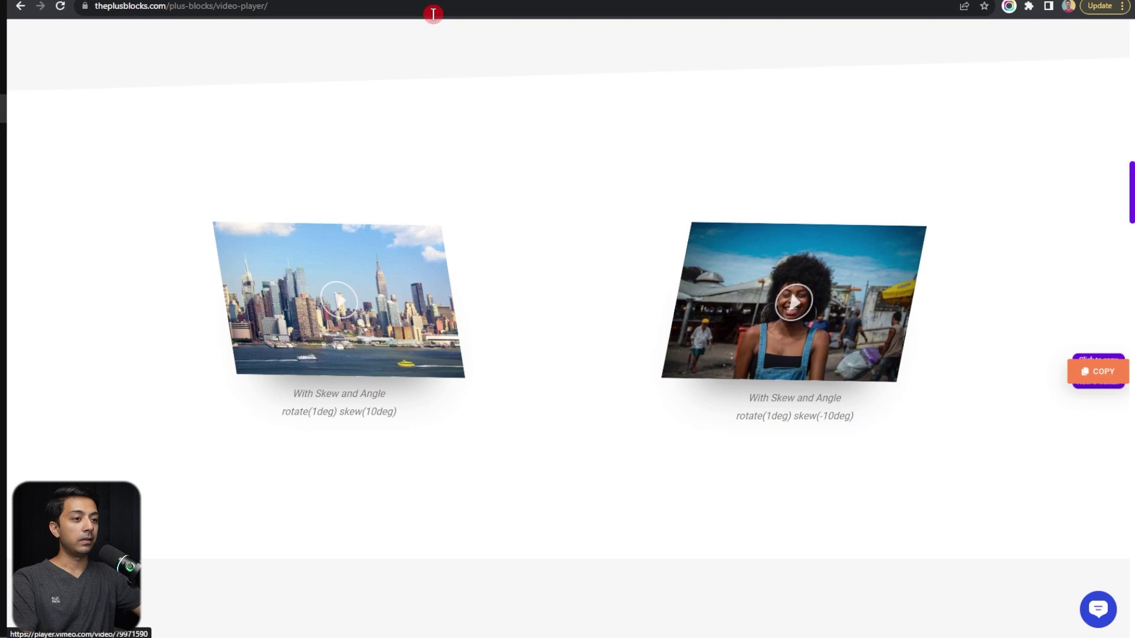
pyautogui.click(301, 169)
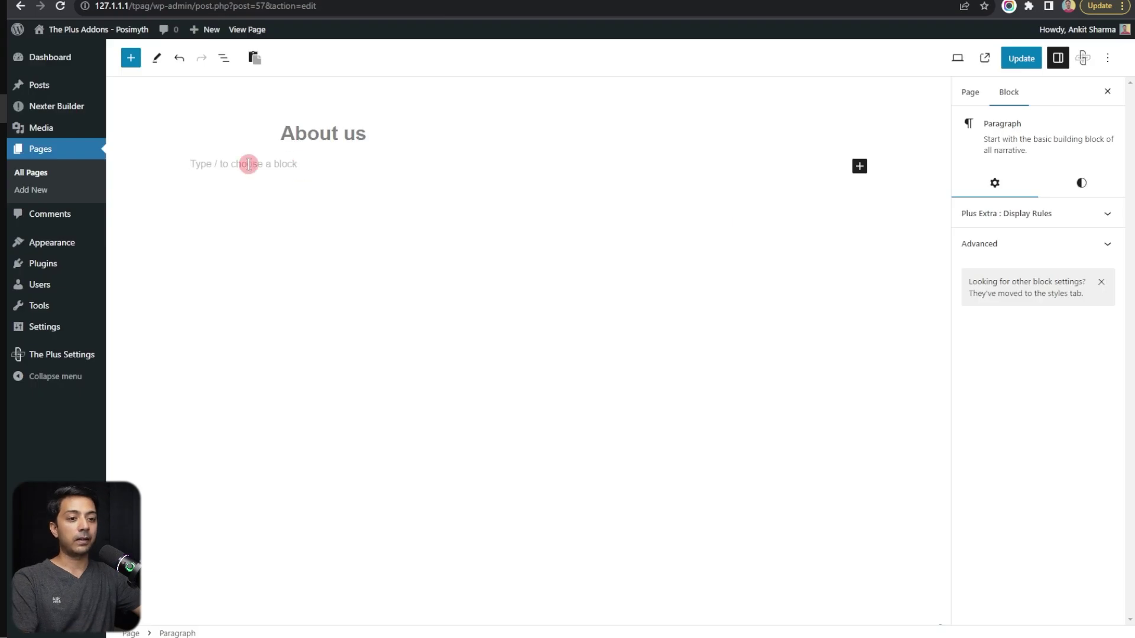
# Plus Paste the skewed video layout under the title and select the left Video block
pyautogui.click(255, 65)
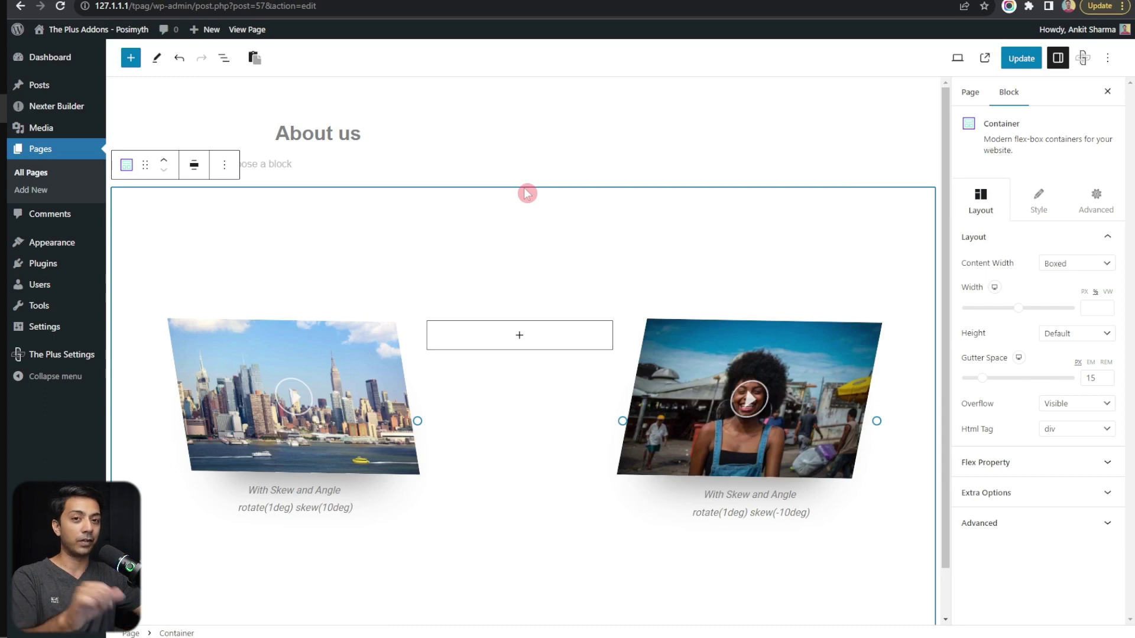
pyautogui.click(435, 384)
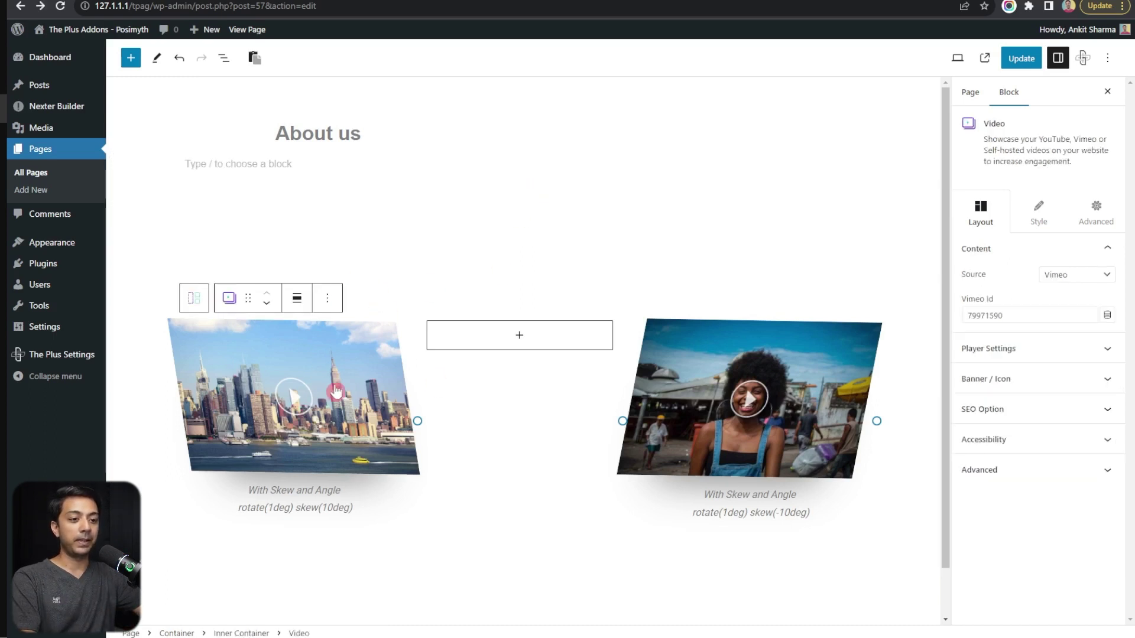
pyautogui.click(224, 57)
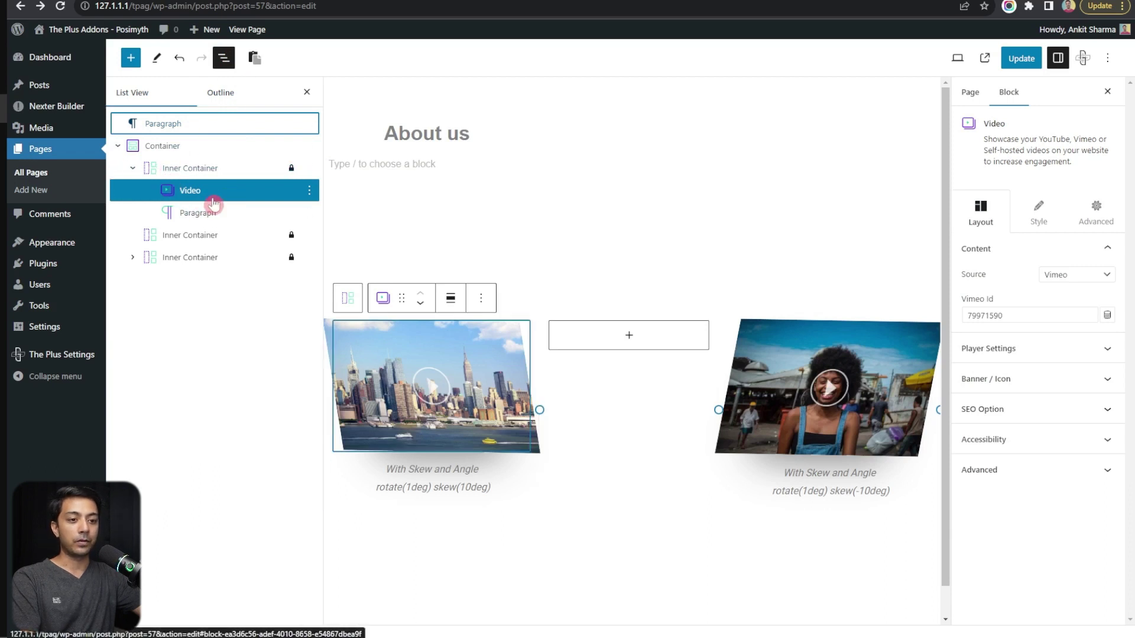
# Copy the left Video block, then delete the pasted Container from List View
pyautogui.click(309, 190)
pyautogui.click(322, 245)
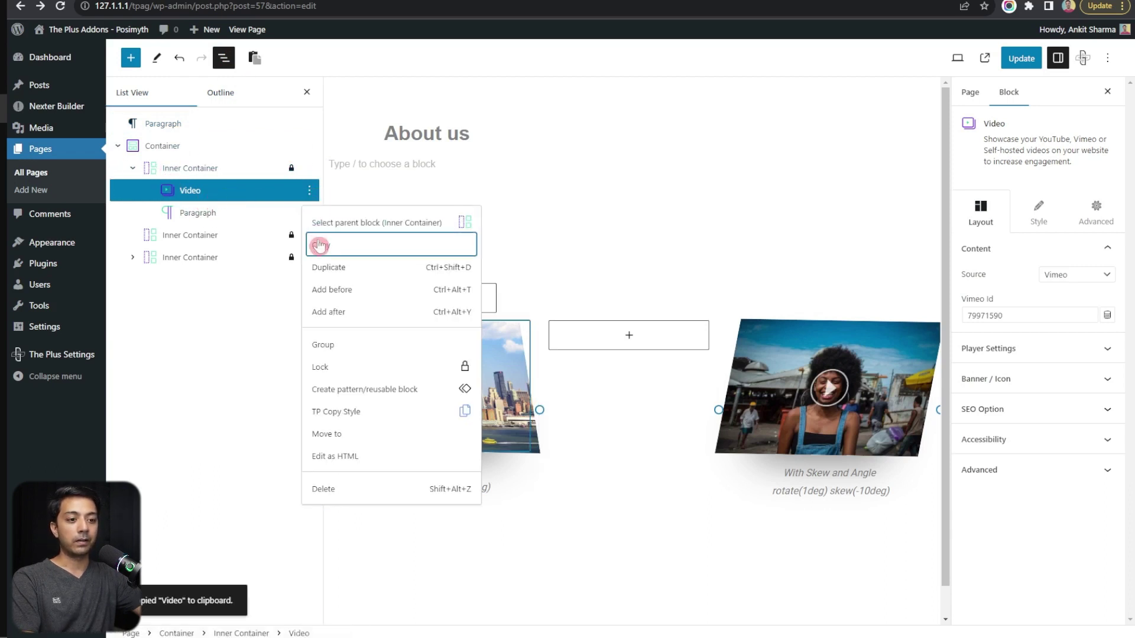
pyautogui.click(228, 153)
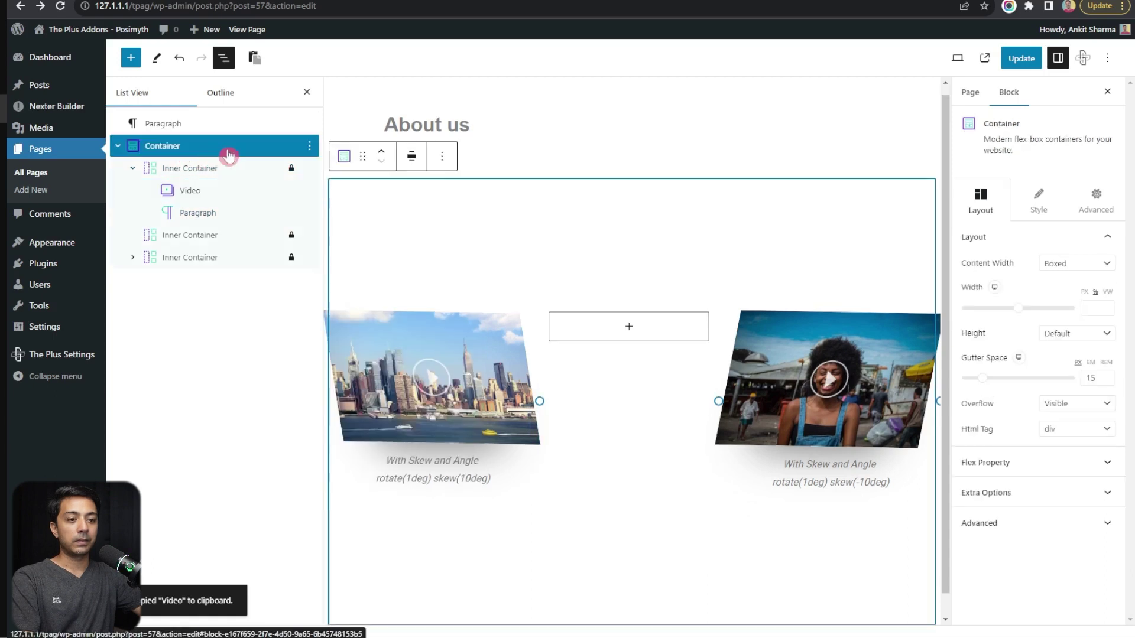
pyautogui.click(309, 147)
pyautogui.click(323, 422)
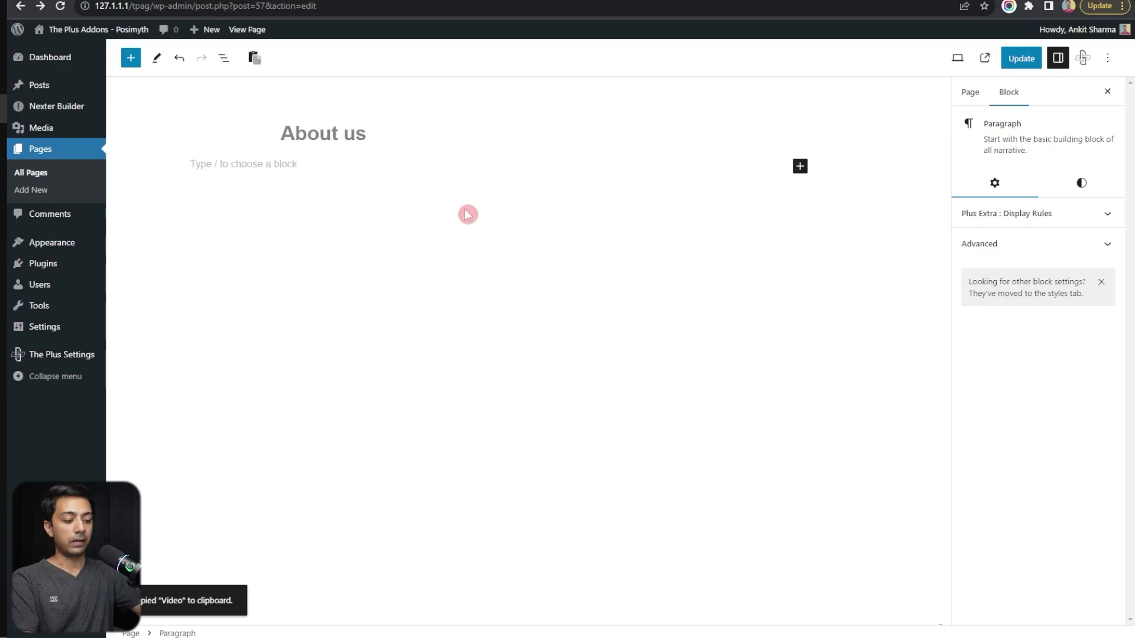
# Insert a single-column Container block with /cont below the About us heading
pyautogui.write('/cont')
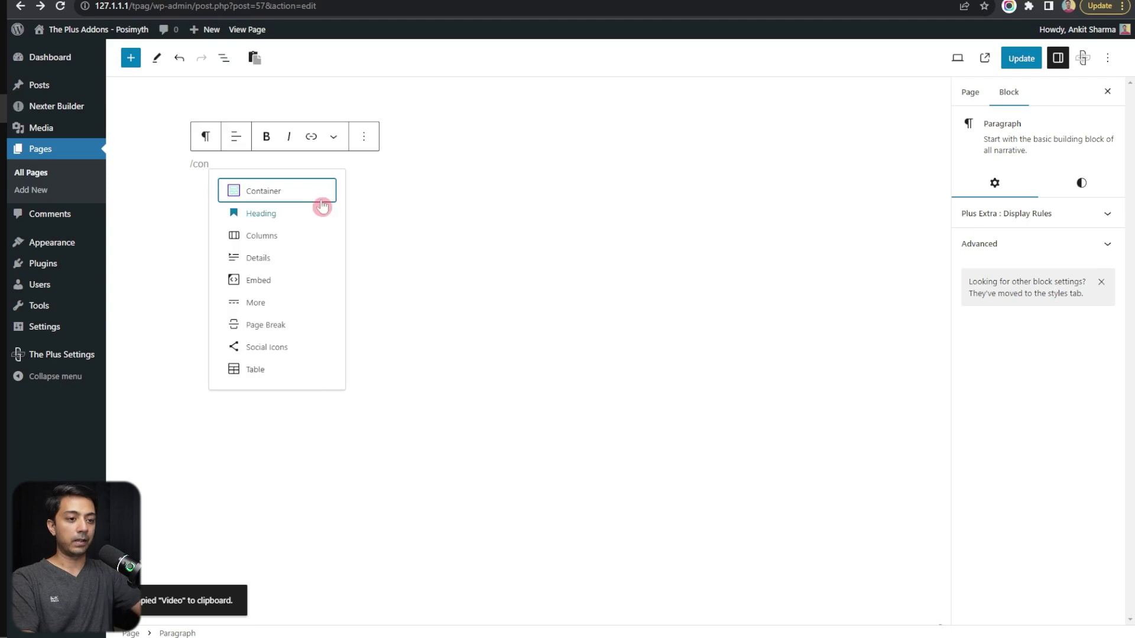
pyautogui.click(319, 199)
pyautogui.click(346, 234)
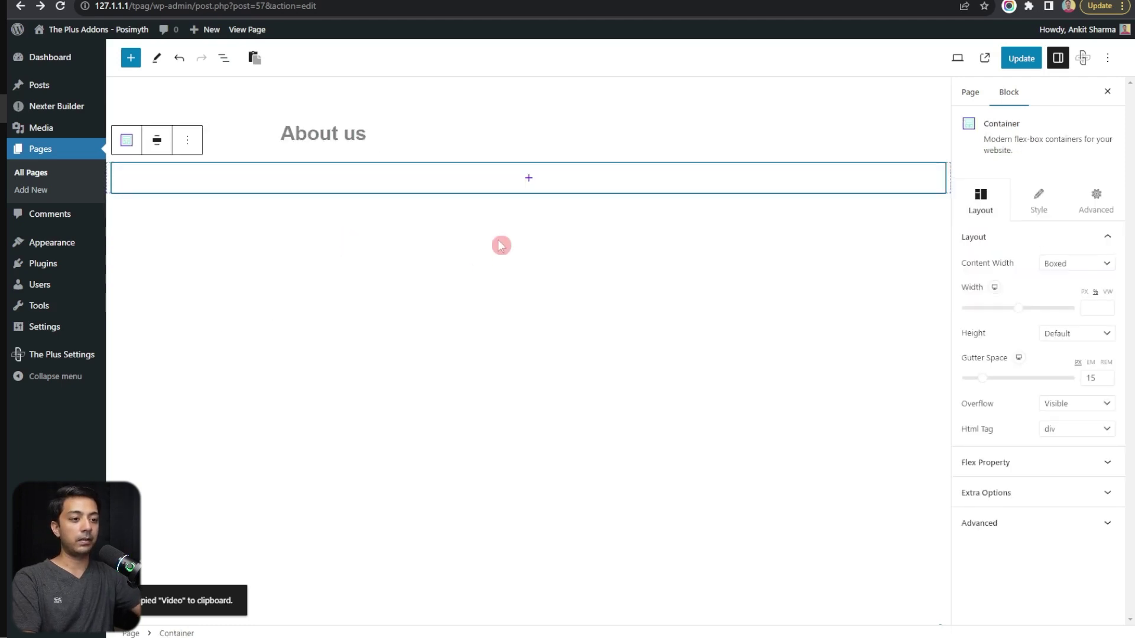
# Paste the copied skewed Vimeo Video block into the container and select it
pyautogui.click(530, 179)
pyautogui.click(476, 269)
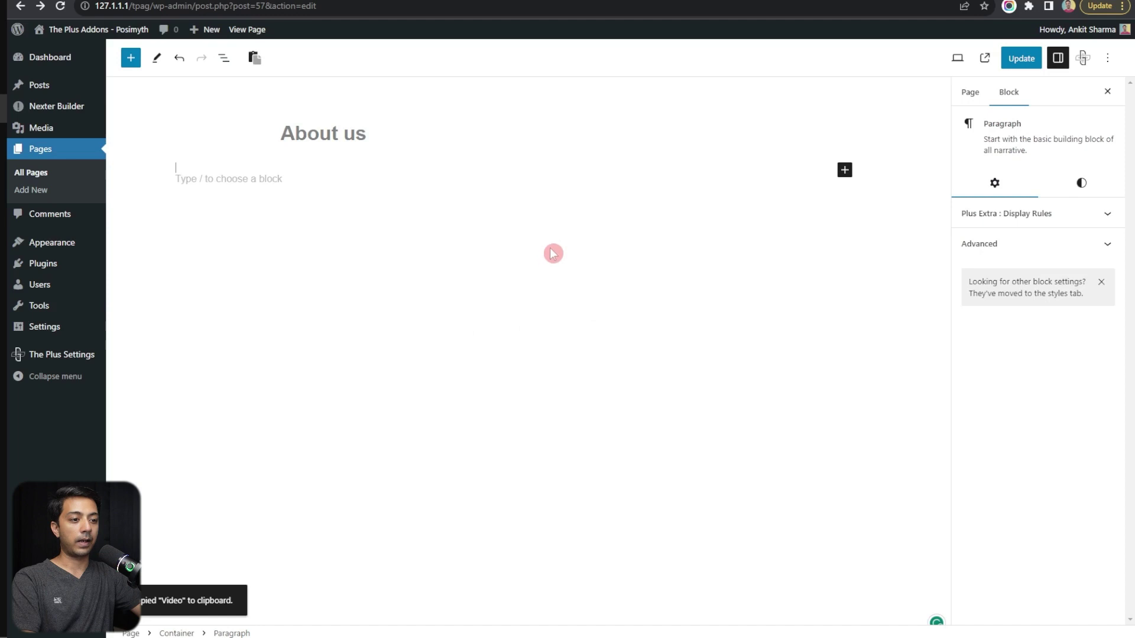
pyautogui.hotkey('ctrl', 'v')
pyautogui.click(893, 284)
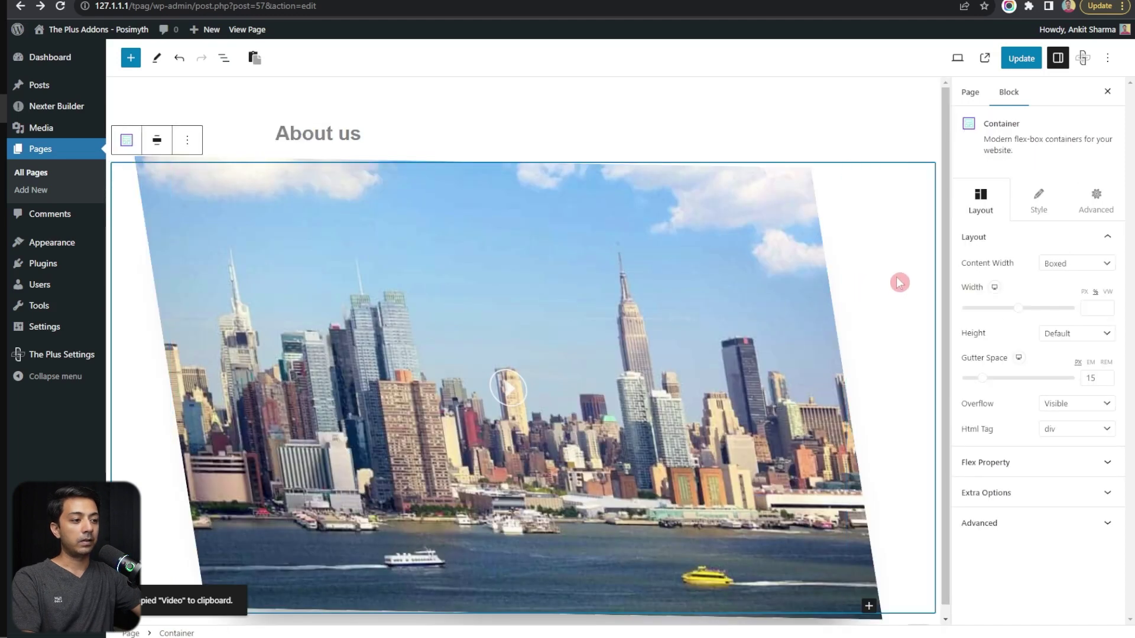
pyautogui.click(632, 435)
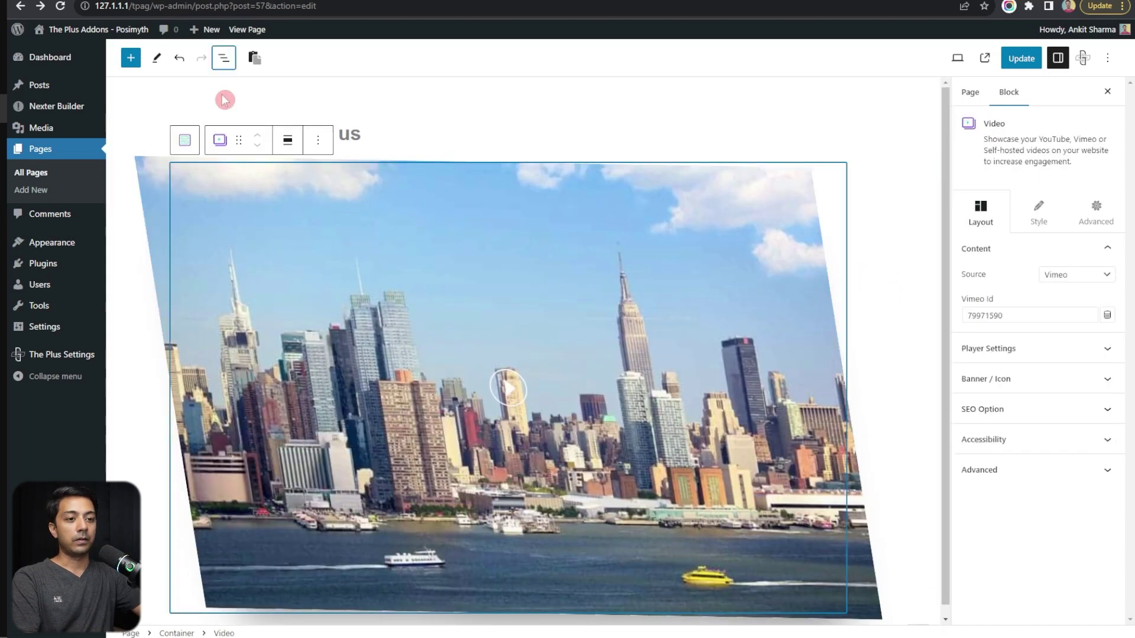
# Open the Document Overview outline showing the Video block inside the Container
pyautogui.click(220, 57)
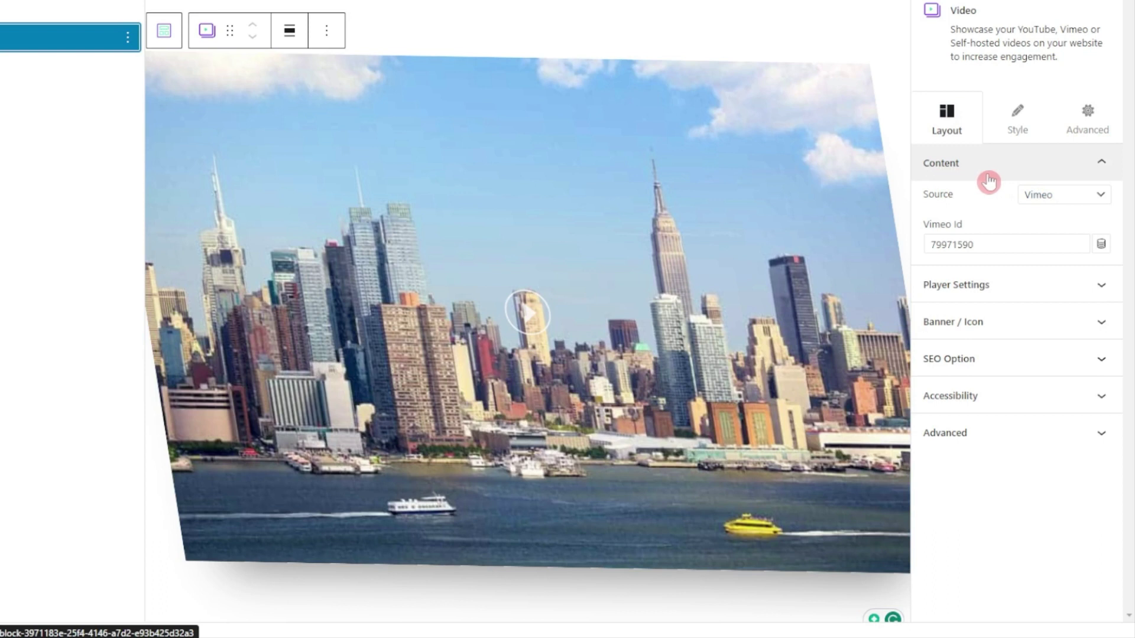
pyautogui.click(1063, 199)
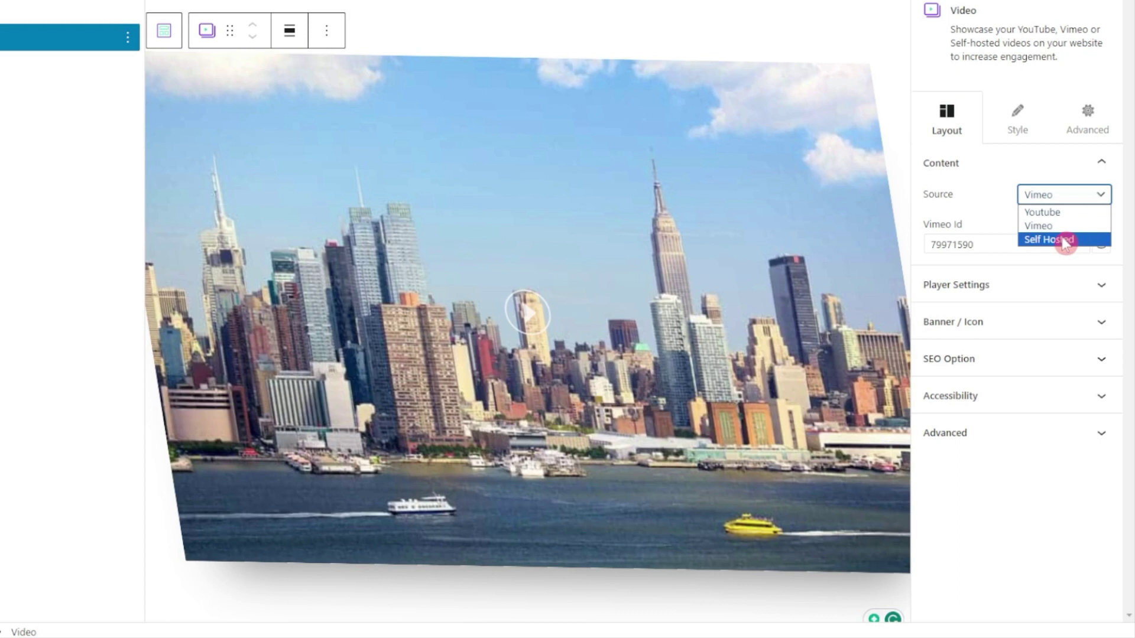
pyautogui.click(1090, 198)
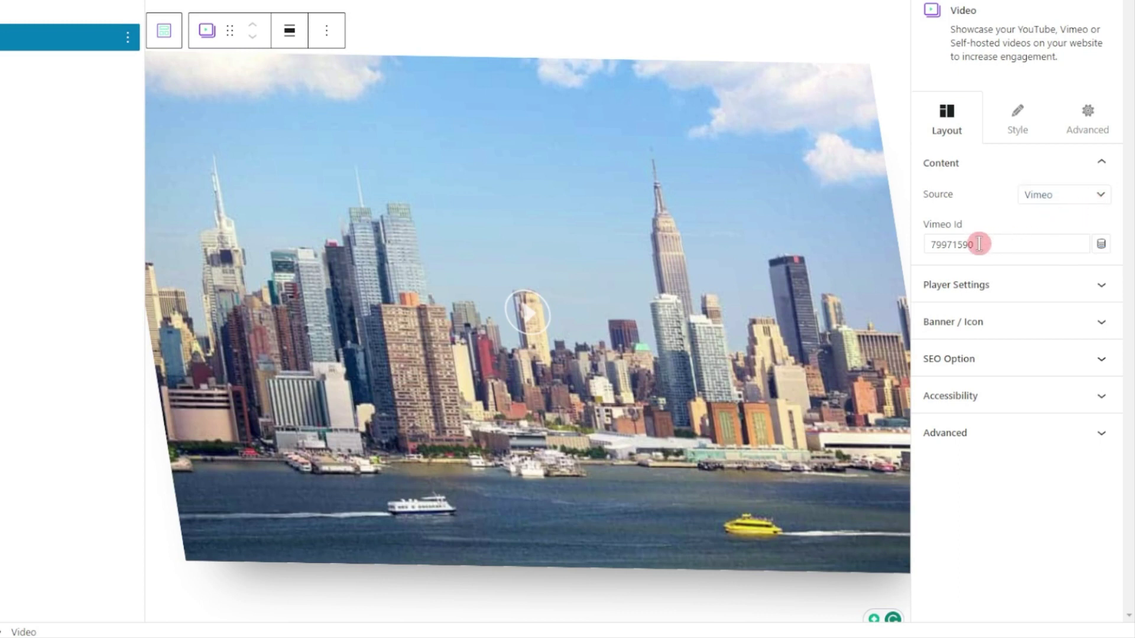
# Try the Youtube and Self Hosted video sources, then set the source back to Vimeo
pyautogui.click(1046, 199)
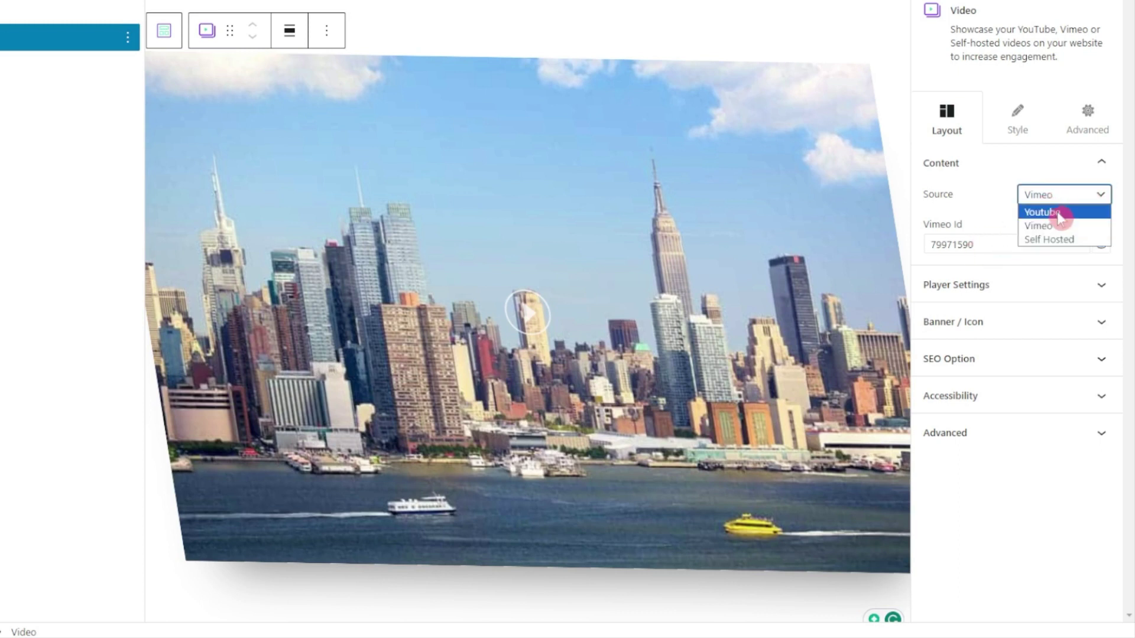
pyautogui.click(1054, 213)
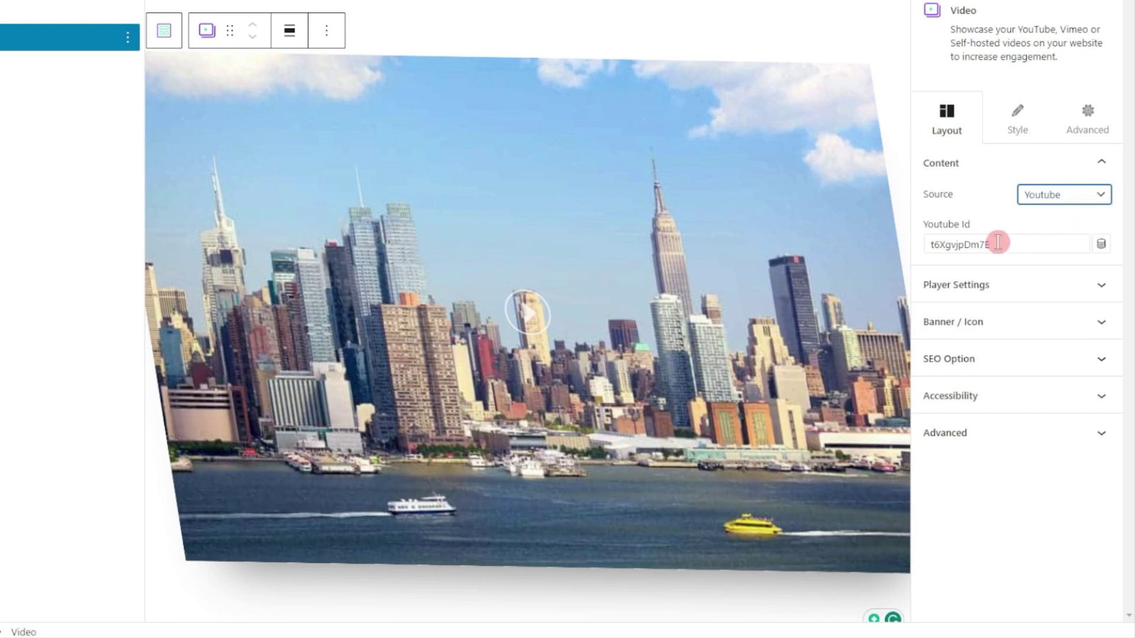
pyautogui.click(1061, 198)
pyautogui.click(1068, 239)
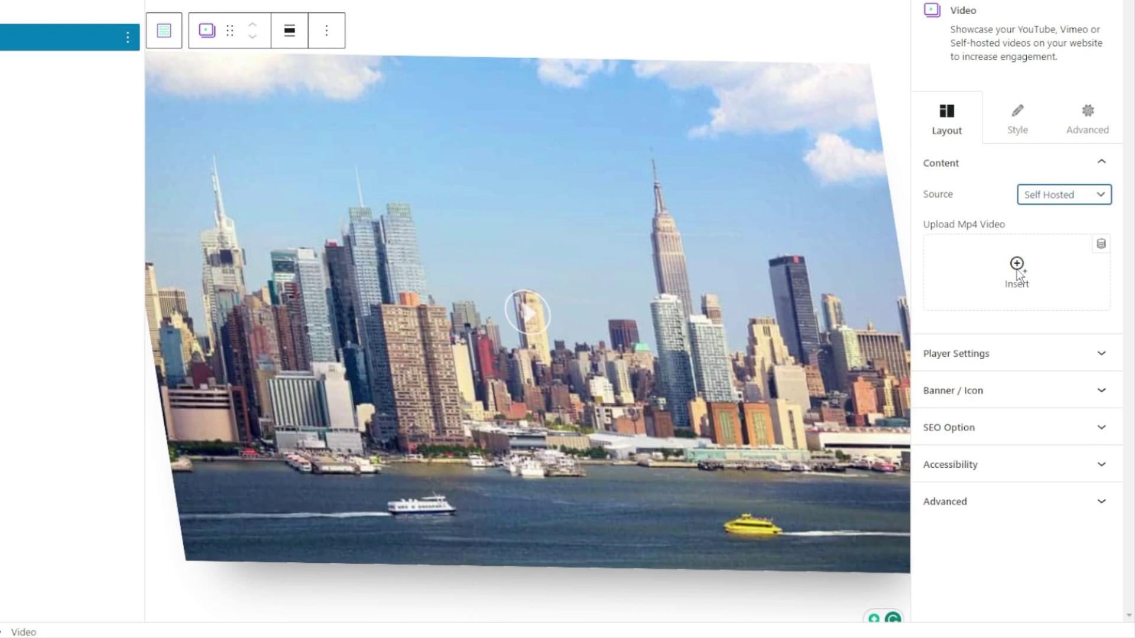
pyautogui.click(1082, 199)
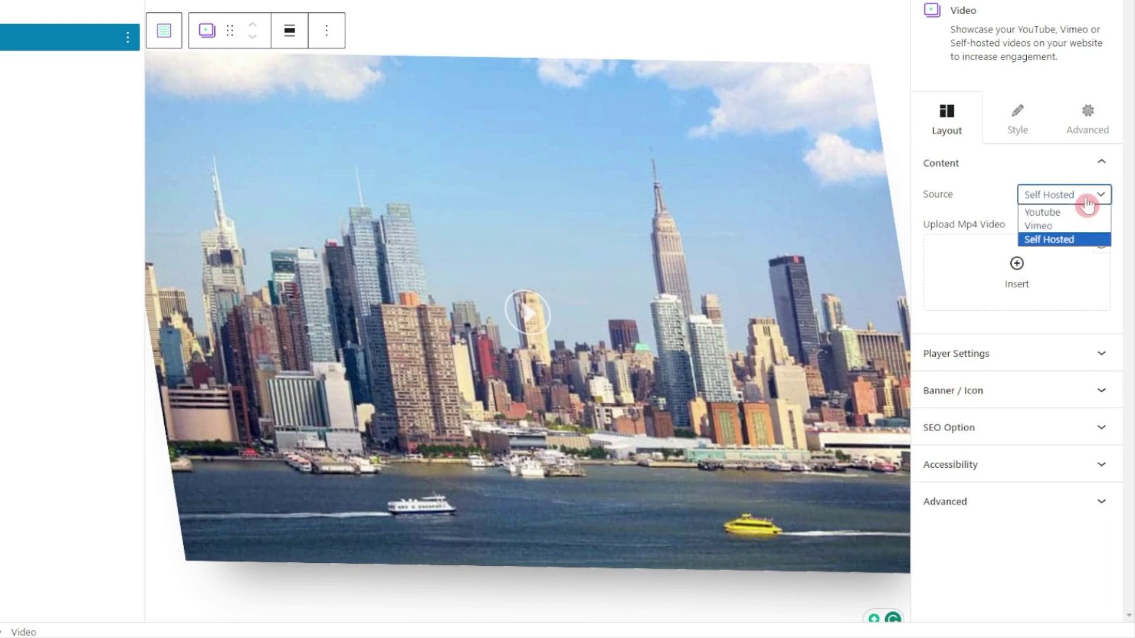
pyautogui.click(1073, 228)
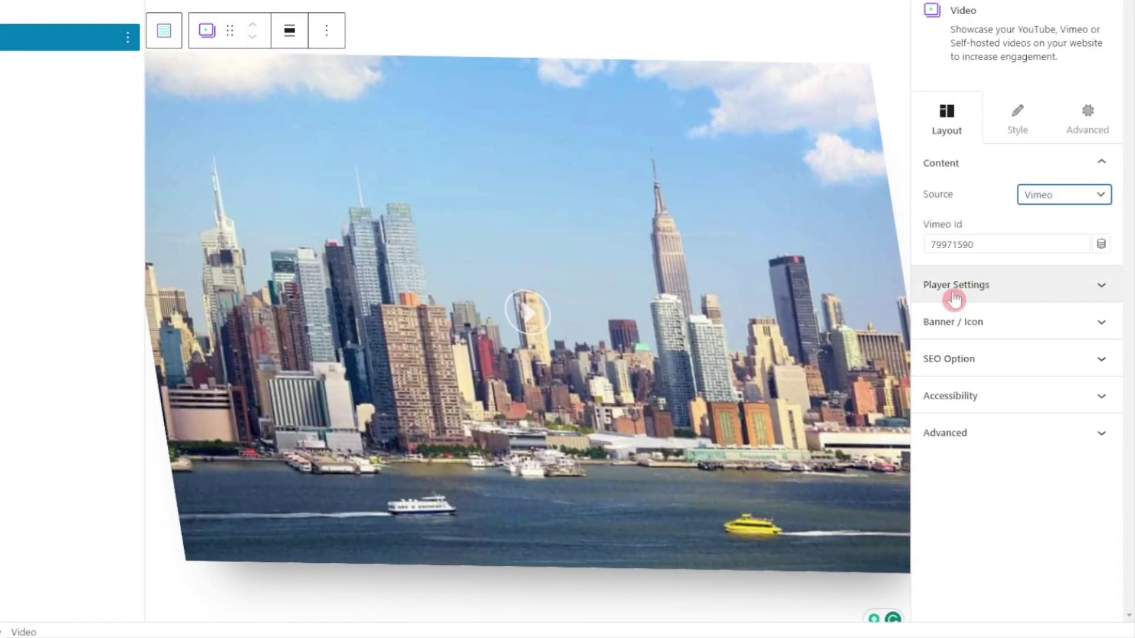
# In Player Settings, set the Vimeo player's Controls Color to red B71515
pyautogui.click(1103, 285)
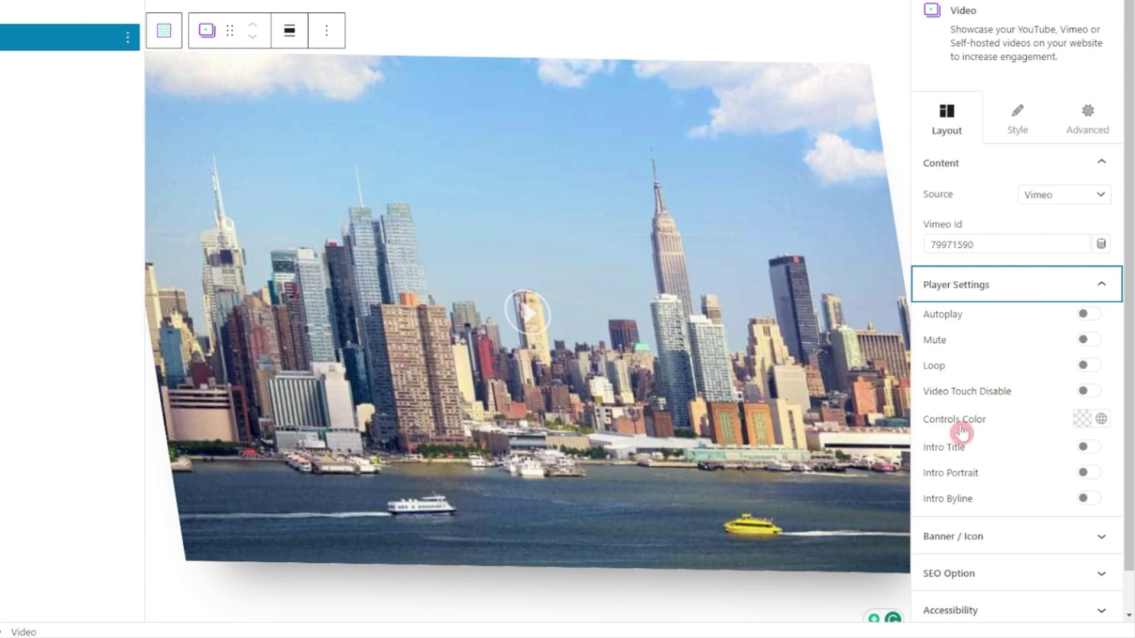
pyautogui.scroll(-1, 1017, 430)
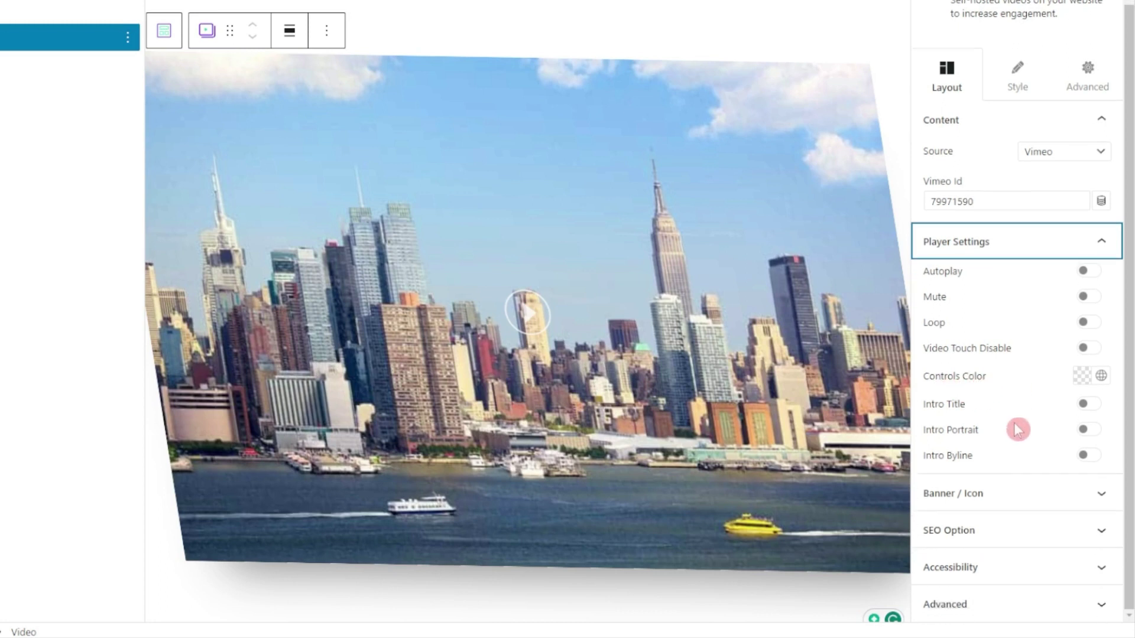
pyautogui.click(1082, 376)
pyautogui.click(1064, 98)
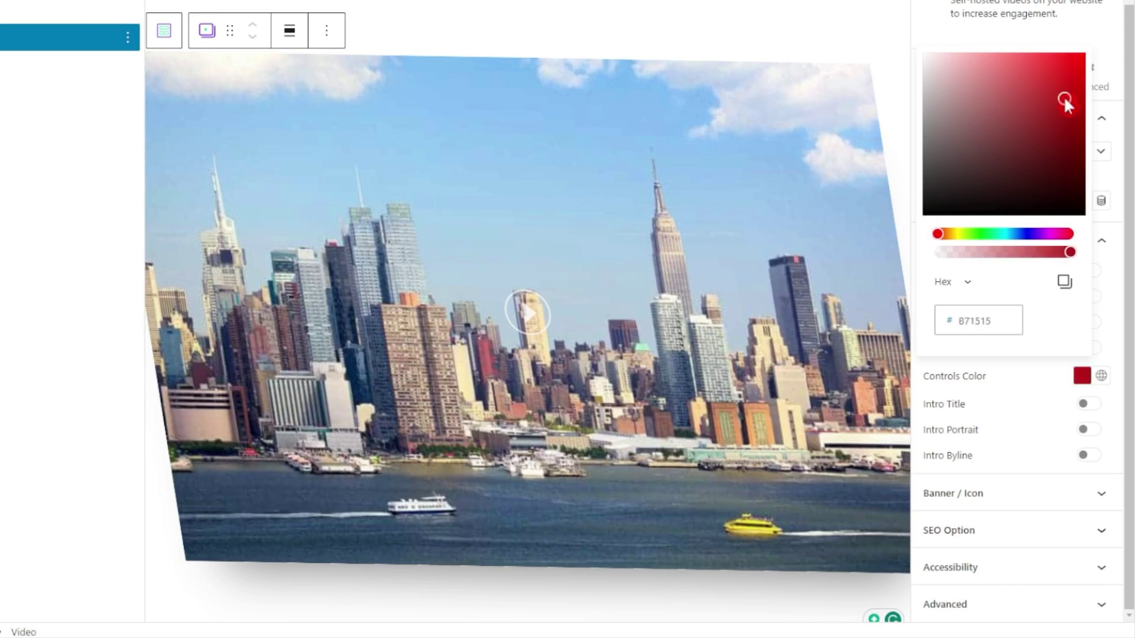
pyautogui.click(1063, 389)
pyautogui.click(1101, 376)
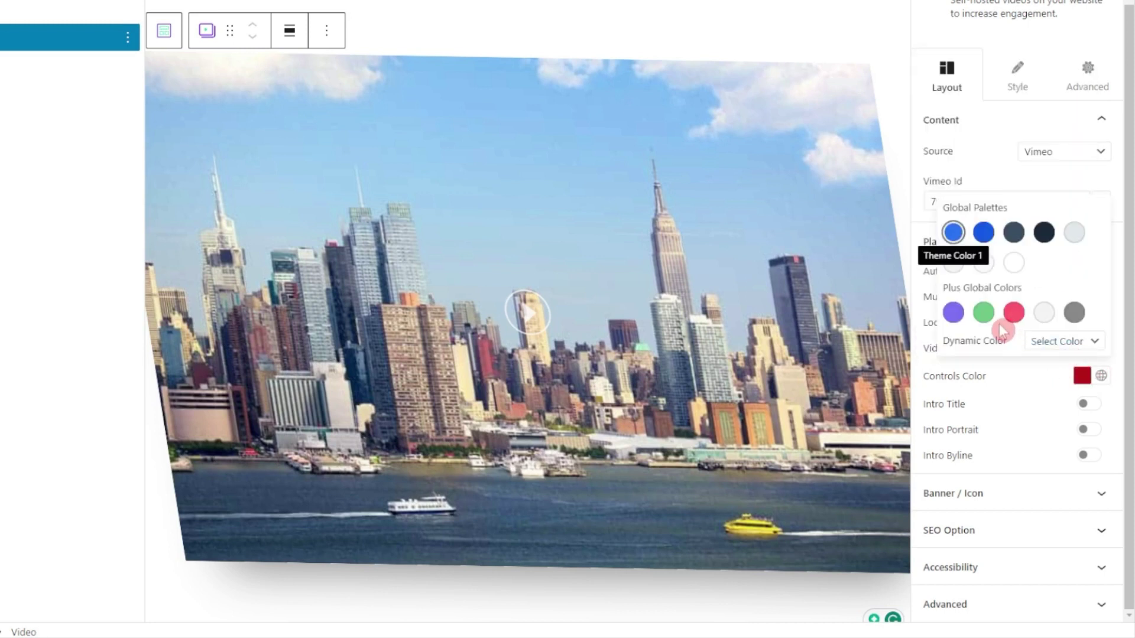
pyautogui.click(1018, 380)
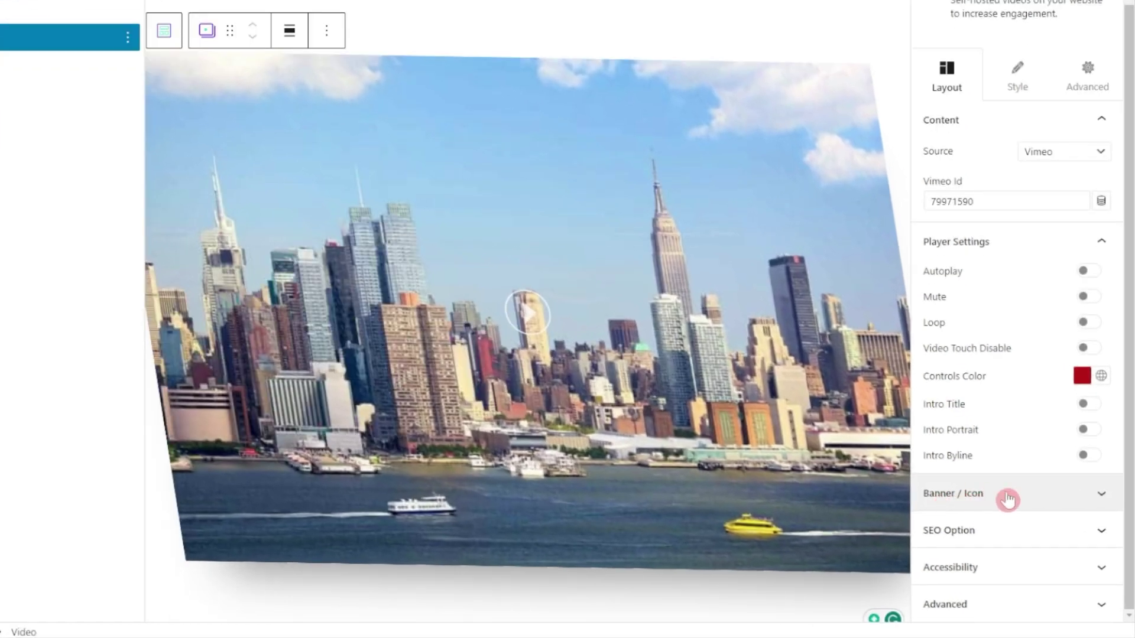
# In Banner / Icon, set title 'Video Title' and description 'Video description goes here'
pyautogui.click(1090, 499)
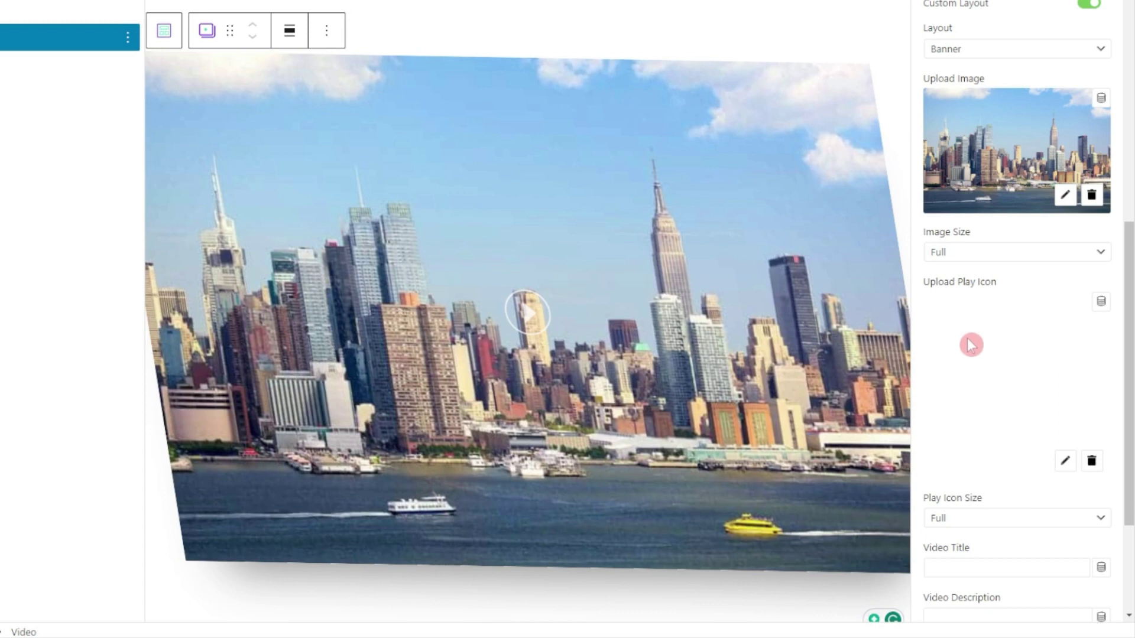
pyautogui.scroll(-3, 1000, 429)
pyautogui.click(999, 383)
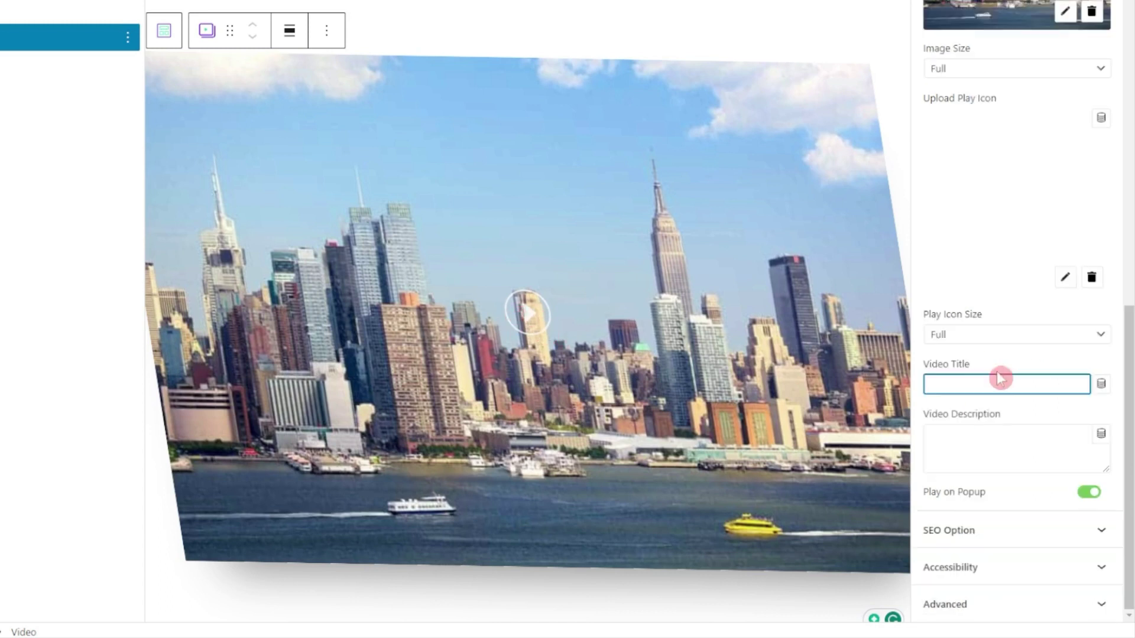
pyautogui.write('Video Title')
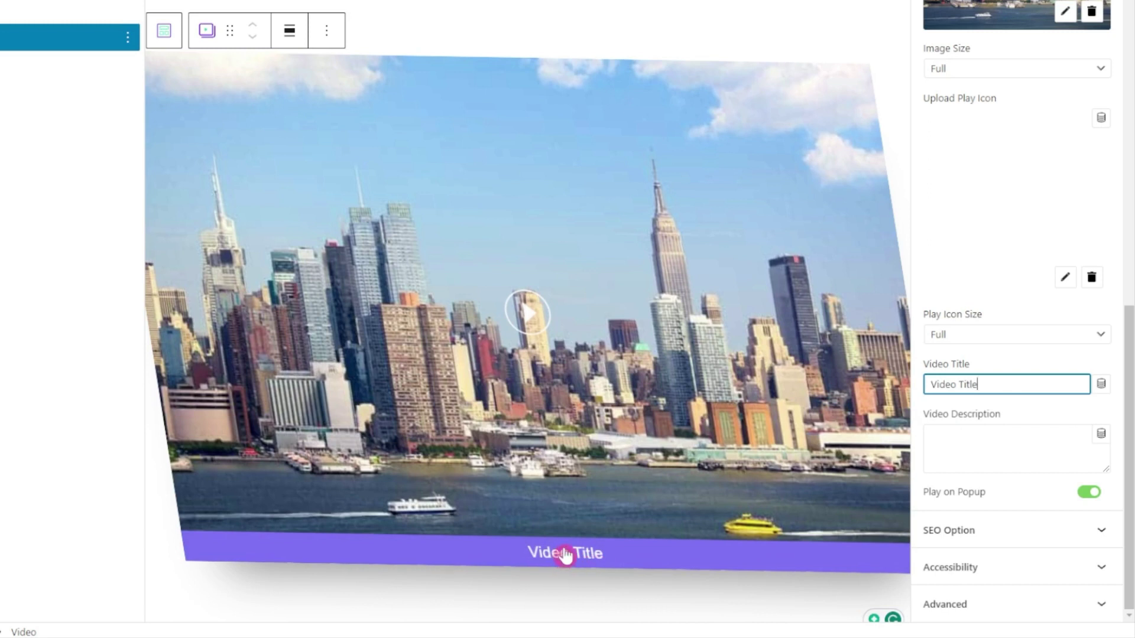
pyautogui.click(926, 444)
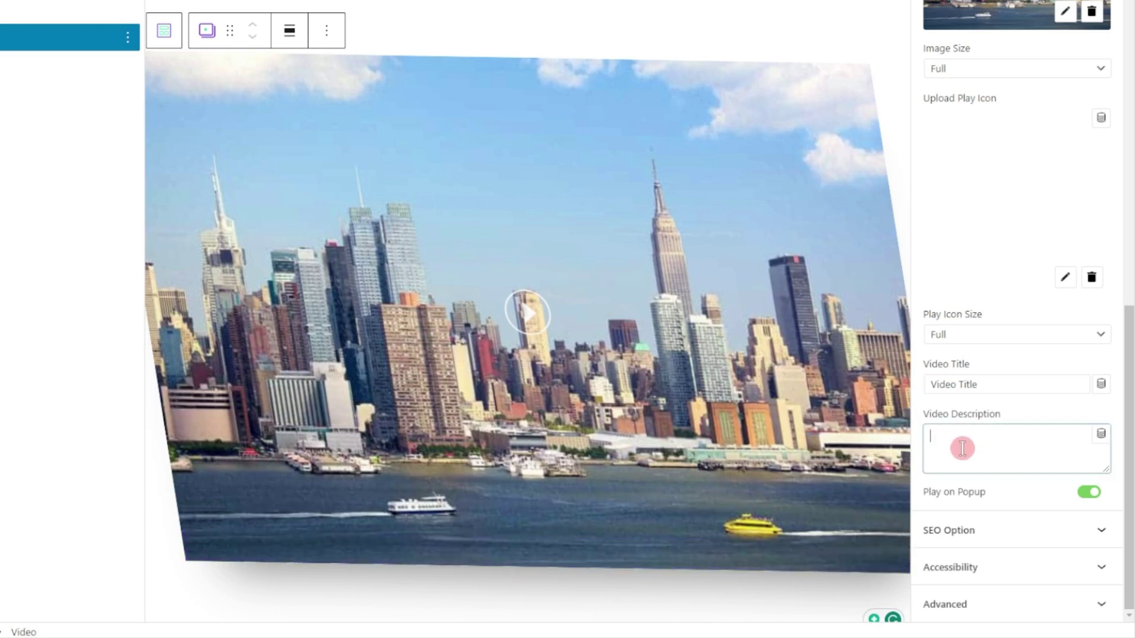
pyautogui.write('Video description goes here')
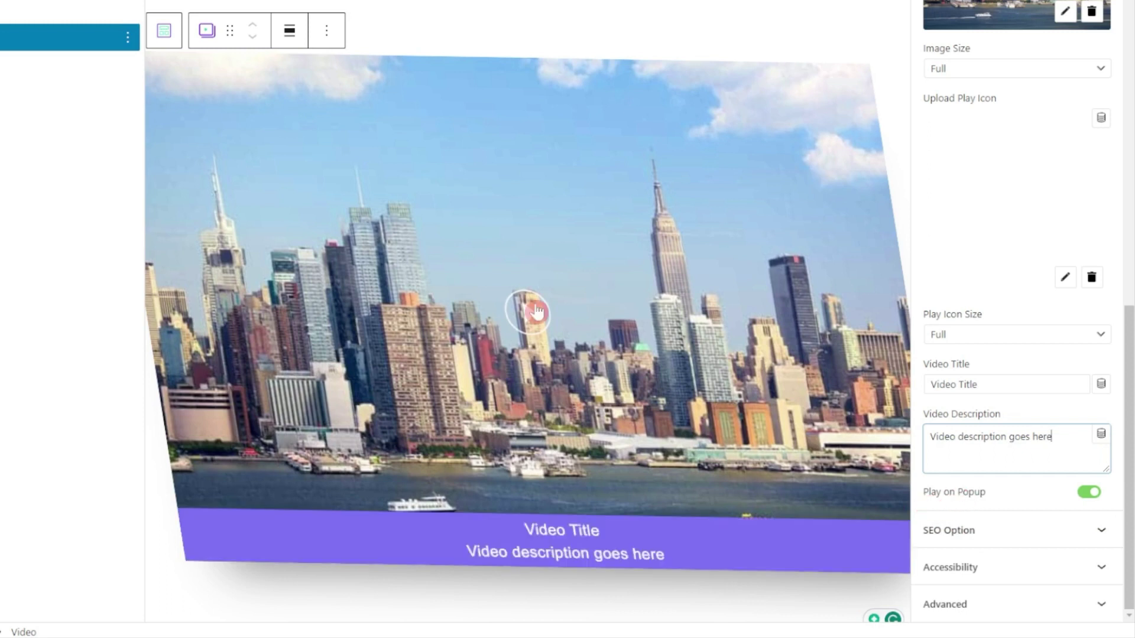
pyautogui.click(1008, 278)
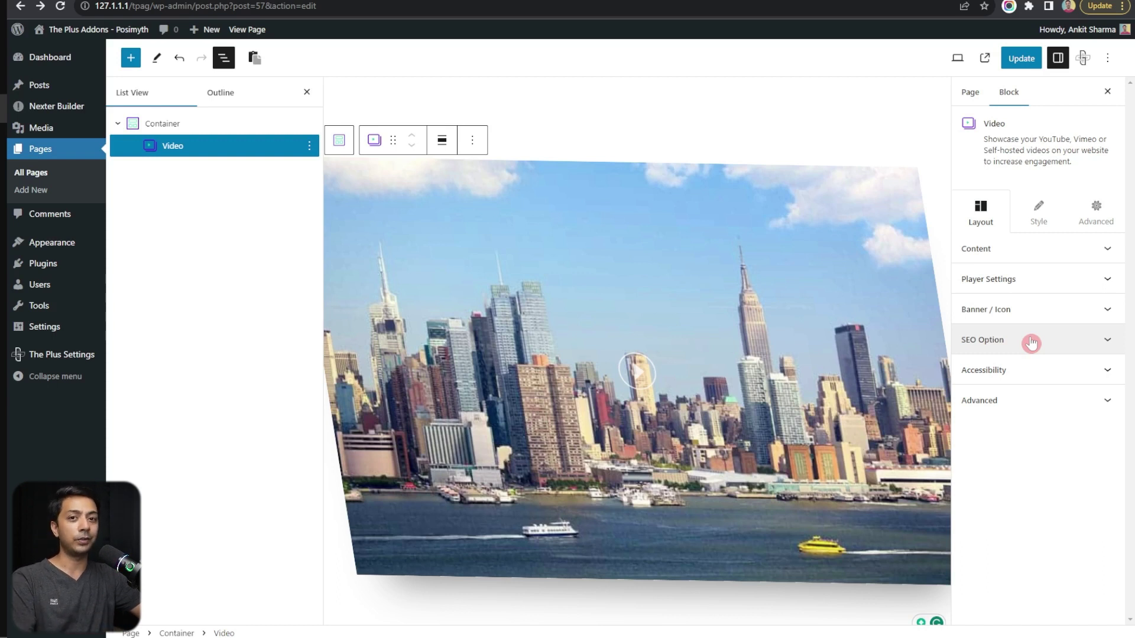
# Turn on Enable Schema Markup in the video's SEO Option panel
pyautogui.click(1023, 345)
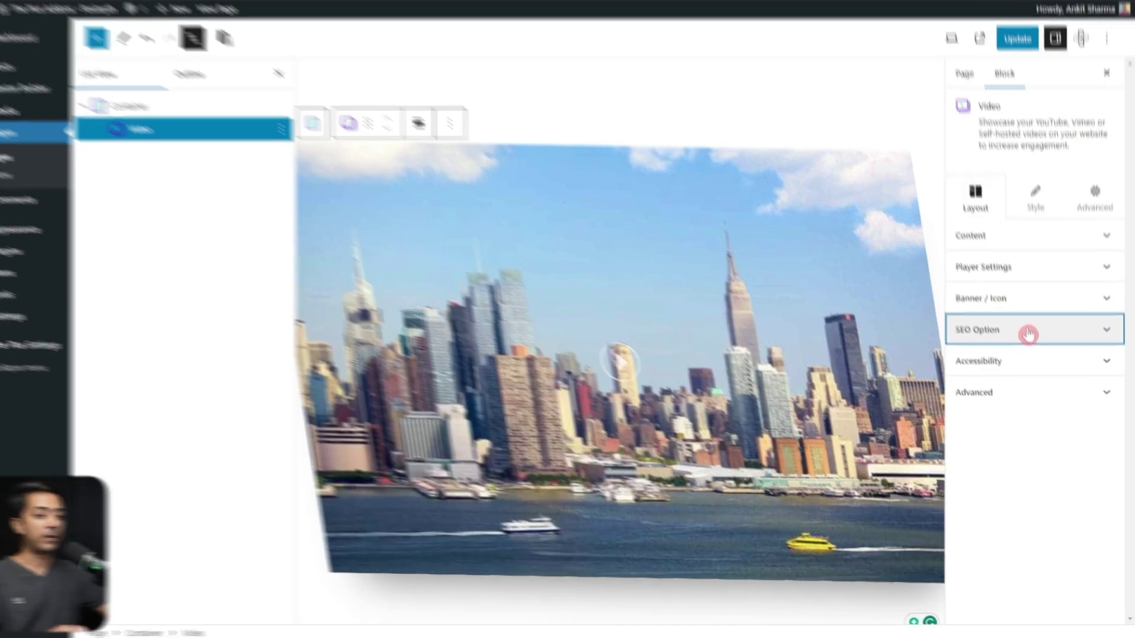
pyautogui.click(1023, 345)
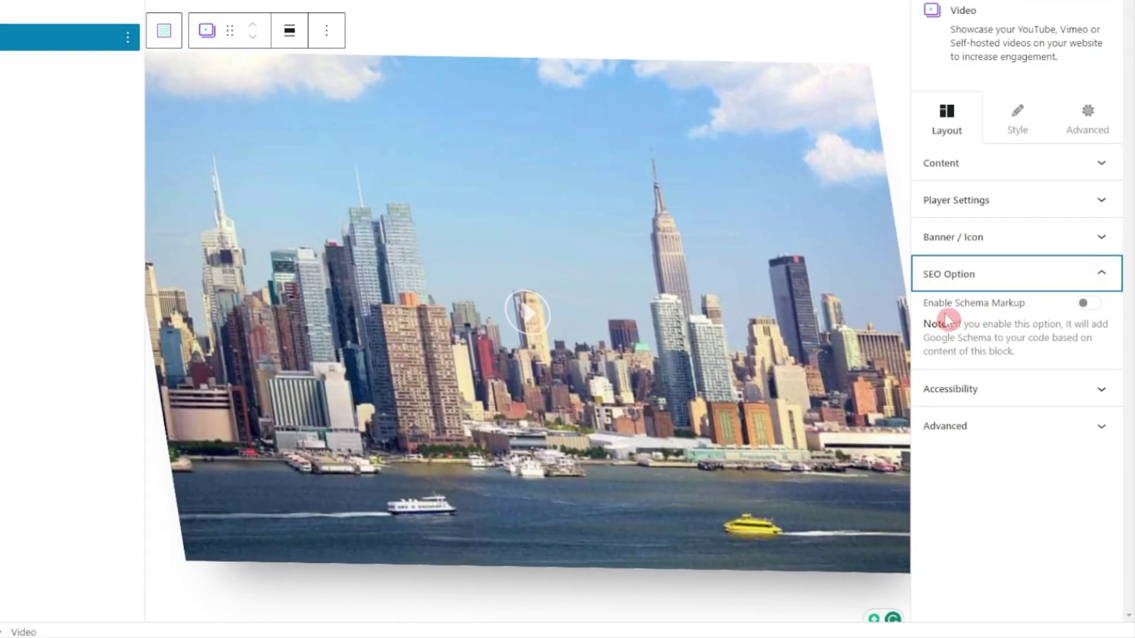
pyautogui.click(1089, 304)
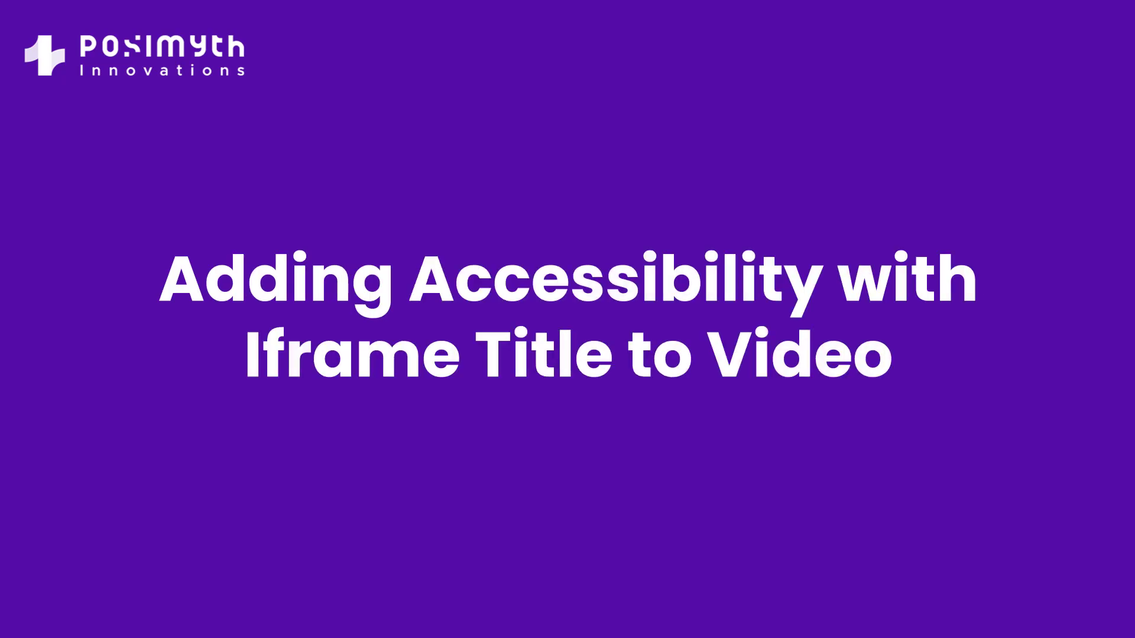
# Expand the Accessibility settings and place the cursor in the Iframe Title field
pyautogui.click(1041, 444)
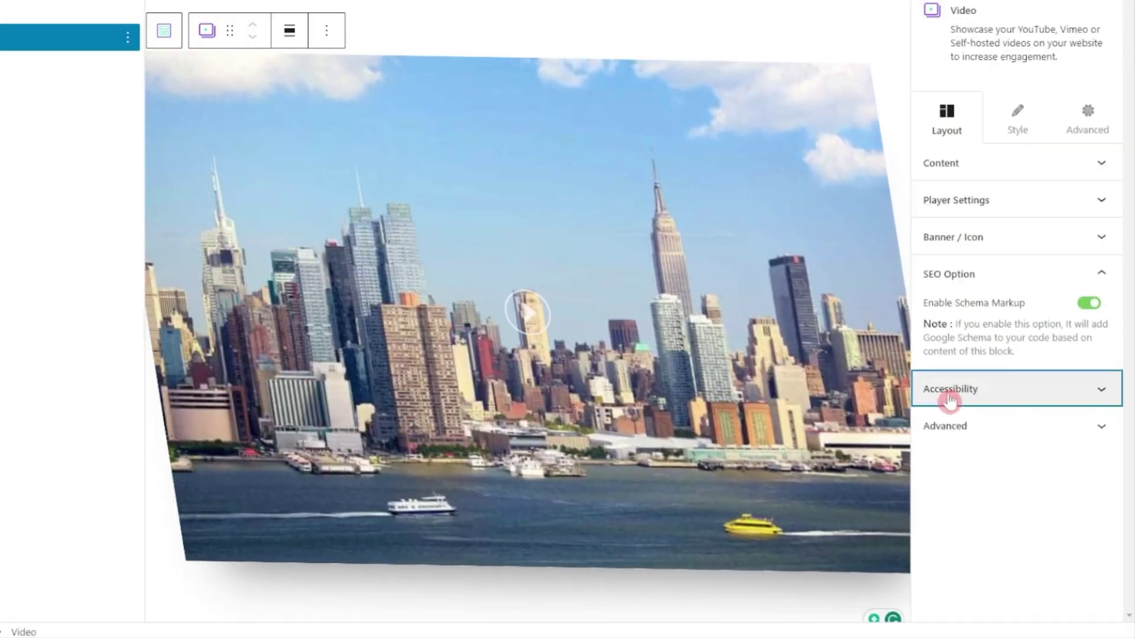
pyautogui.click(1001, 390)
pyautogui.click(1035, 423)
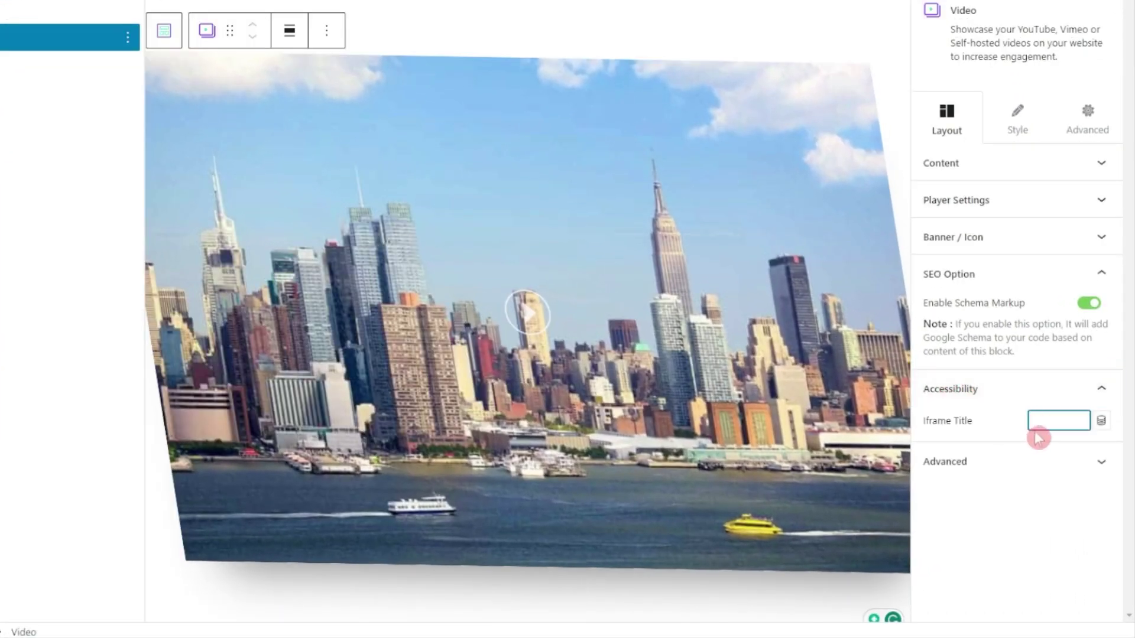